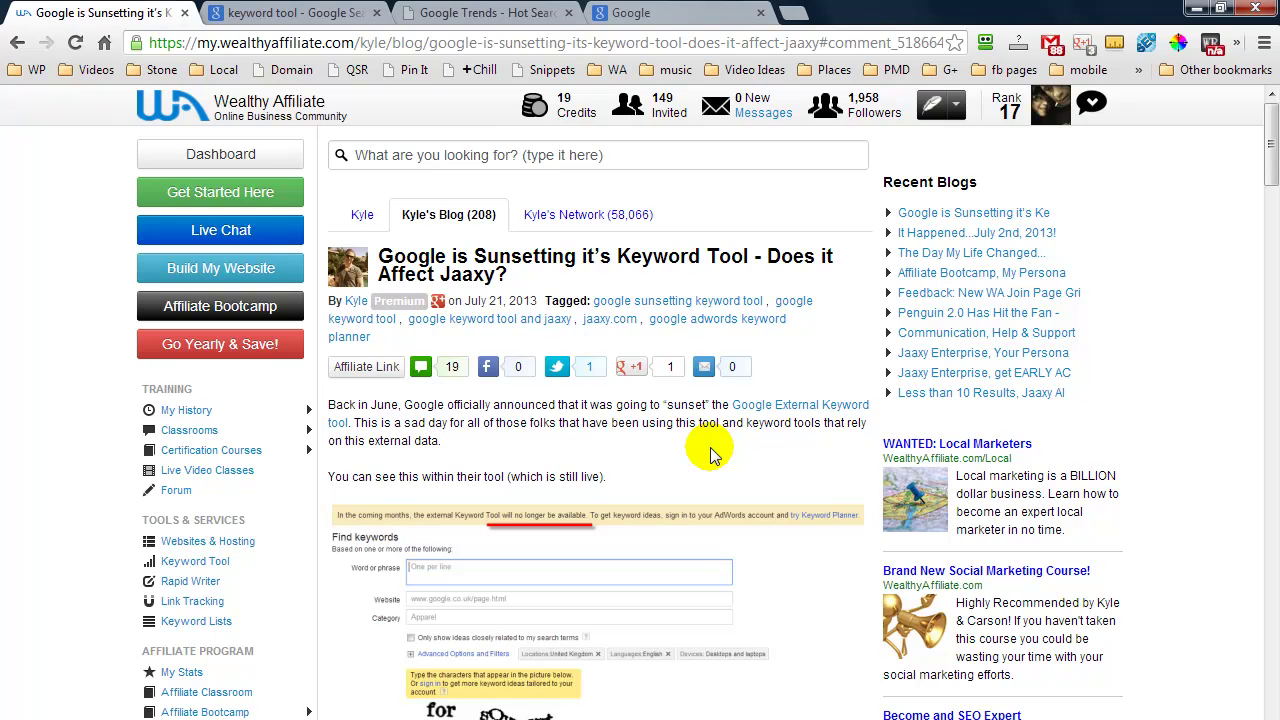
Step: Open the Google Adwords Keyword Tool from the "keyword tool" search results and proceed to sign in
left_click(235, 12)
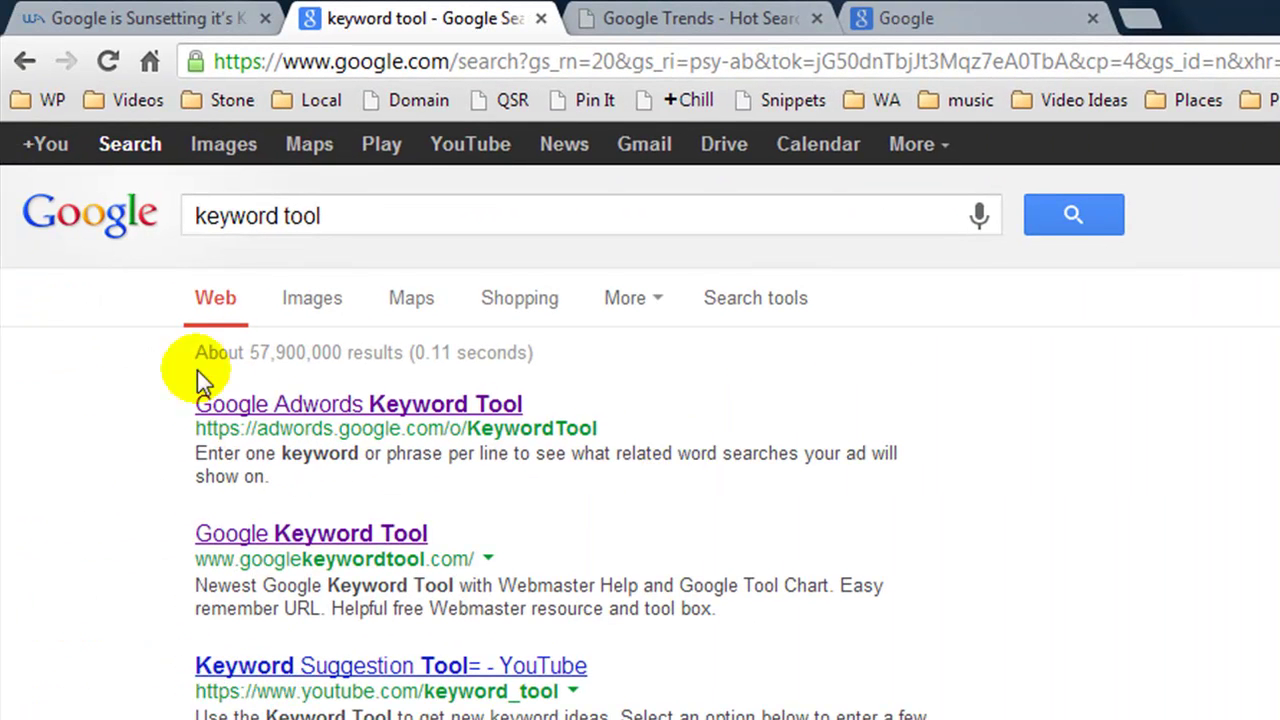
left_click(245, 407)
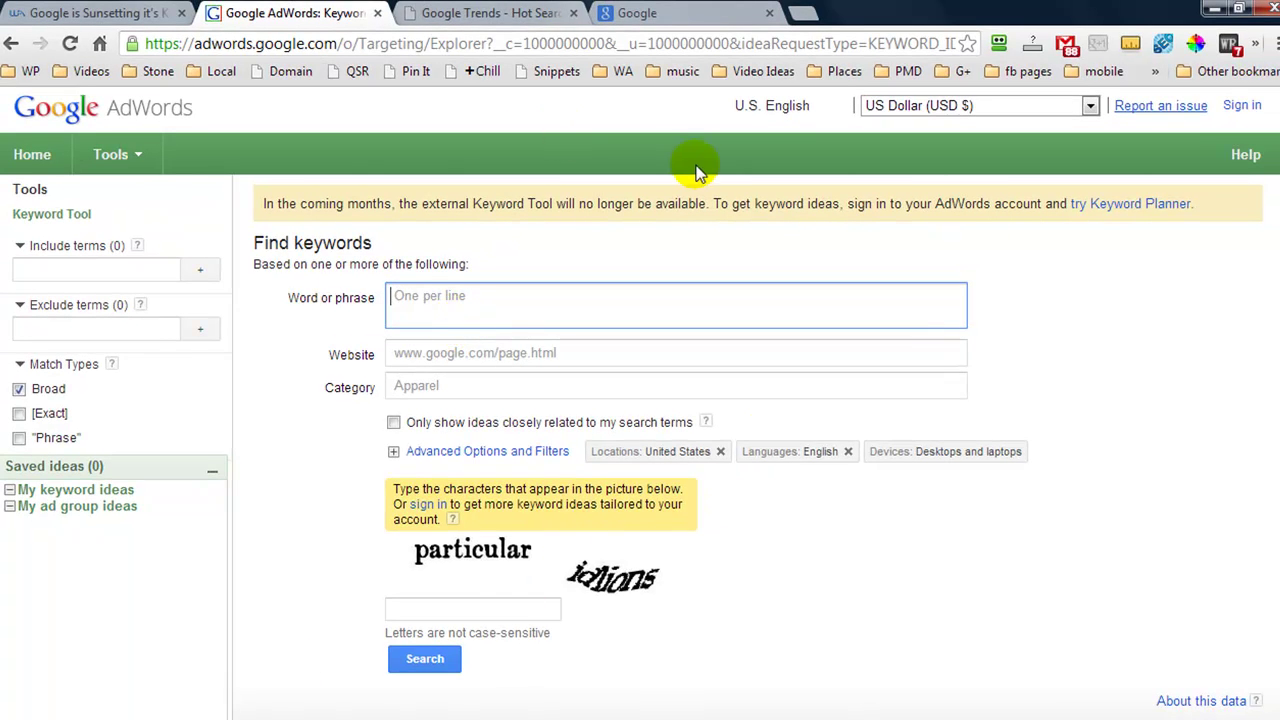
left_click(1238, 106)
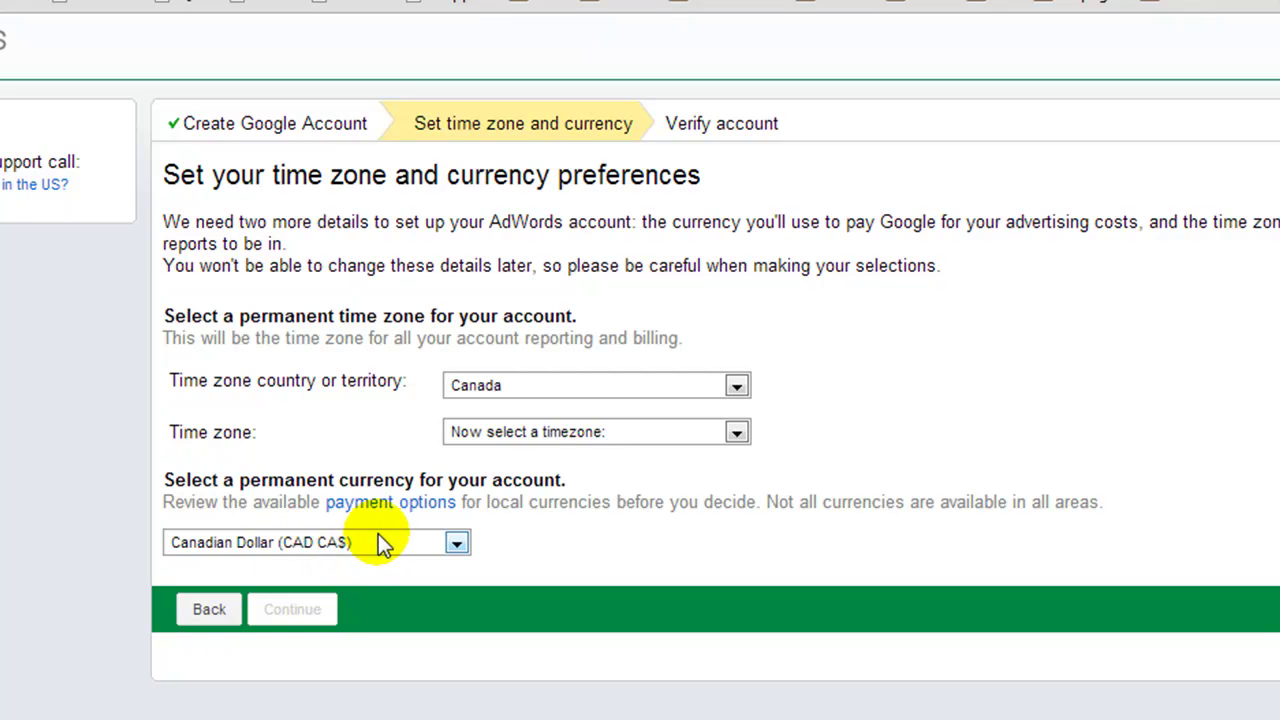
Step: Set the AdWords account's time zone to (GMT-05:00) Eastern Time - Toronto and continue the account setup
left_click(513, 432)
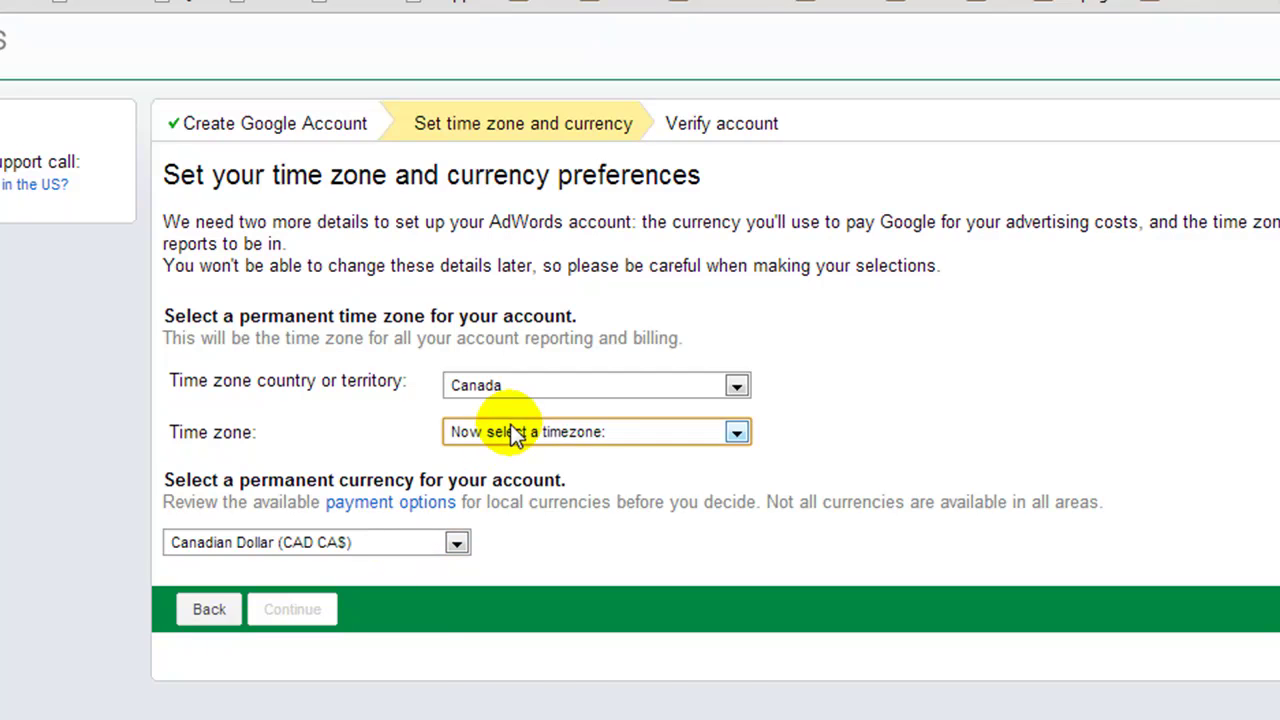
left_click(513, 432)
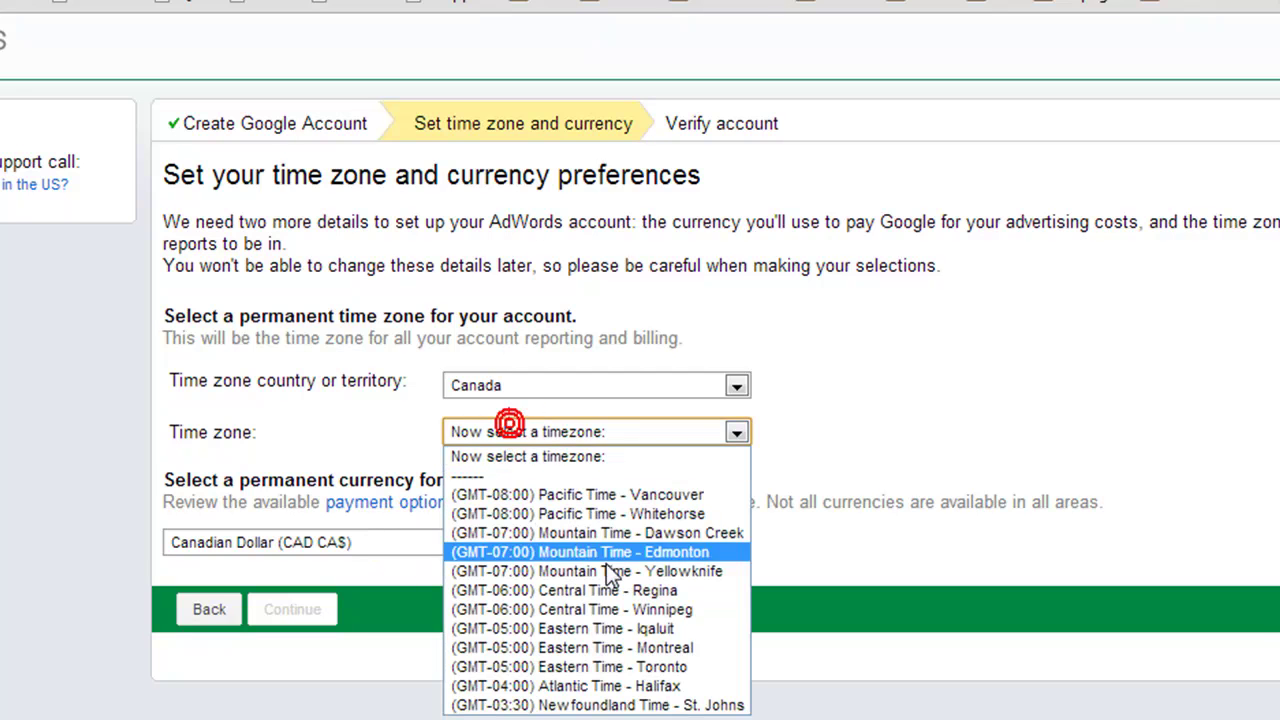
left_click(608, 667)
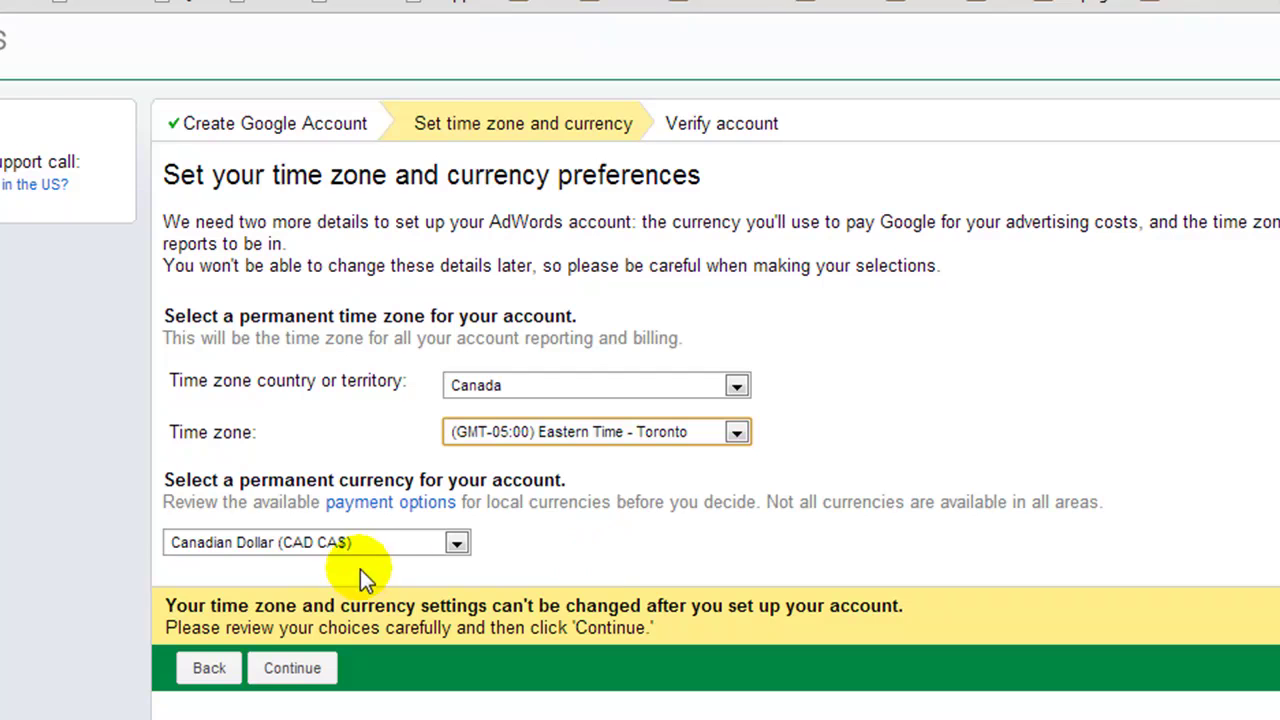
left_click(271, 668)
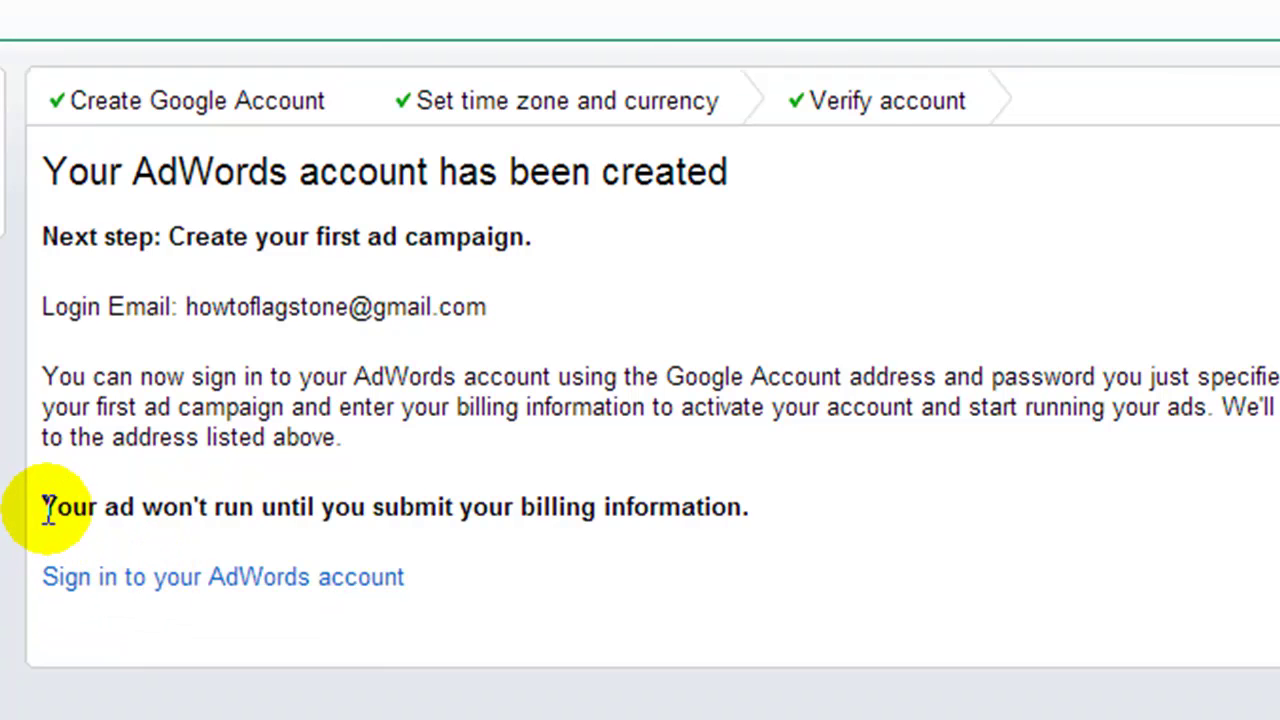
Step: Sign in to the newly created AdWords account and open the Keyword Planner
left_click_drag(46, 508, 795, 512)
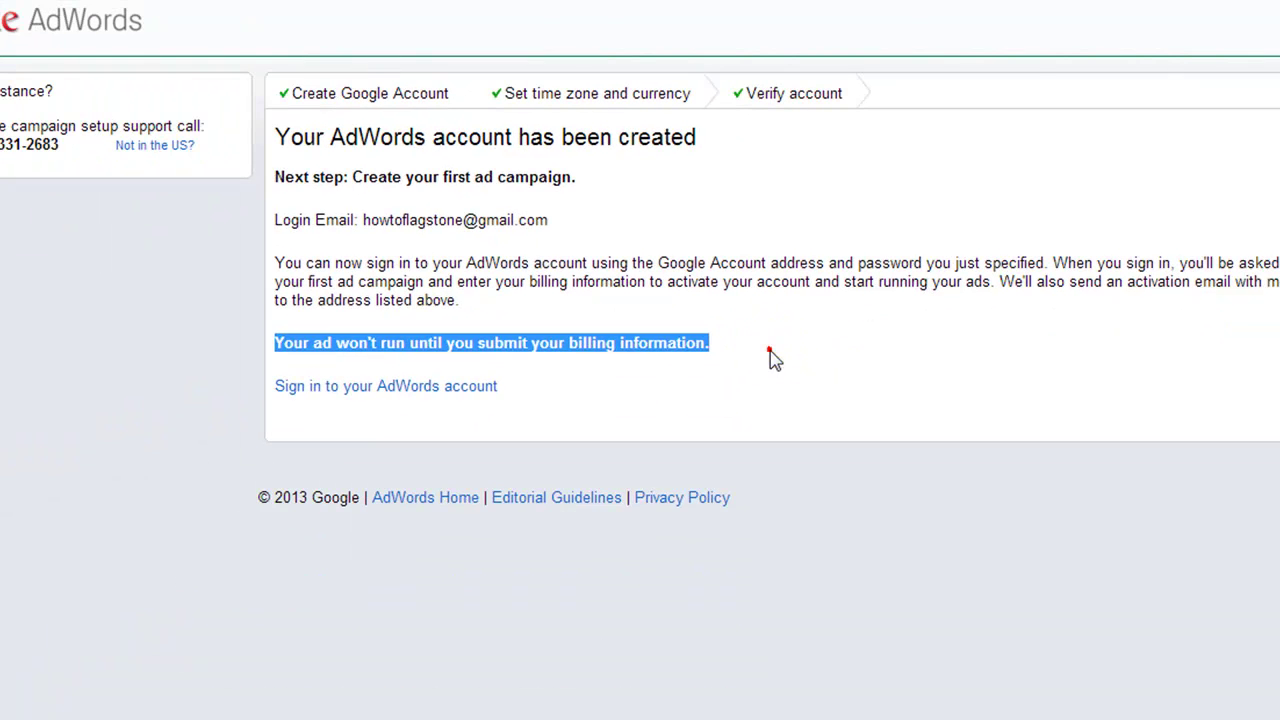
left_click(770, 354)
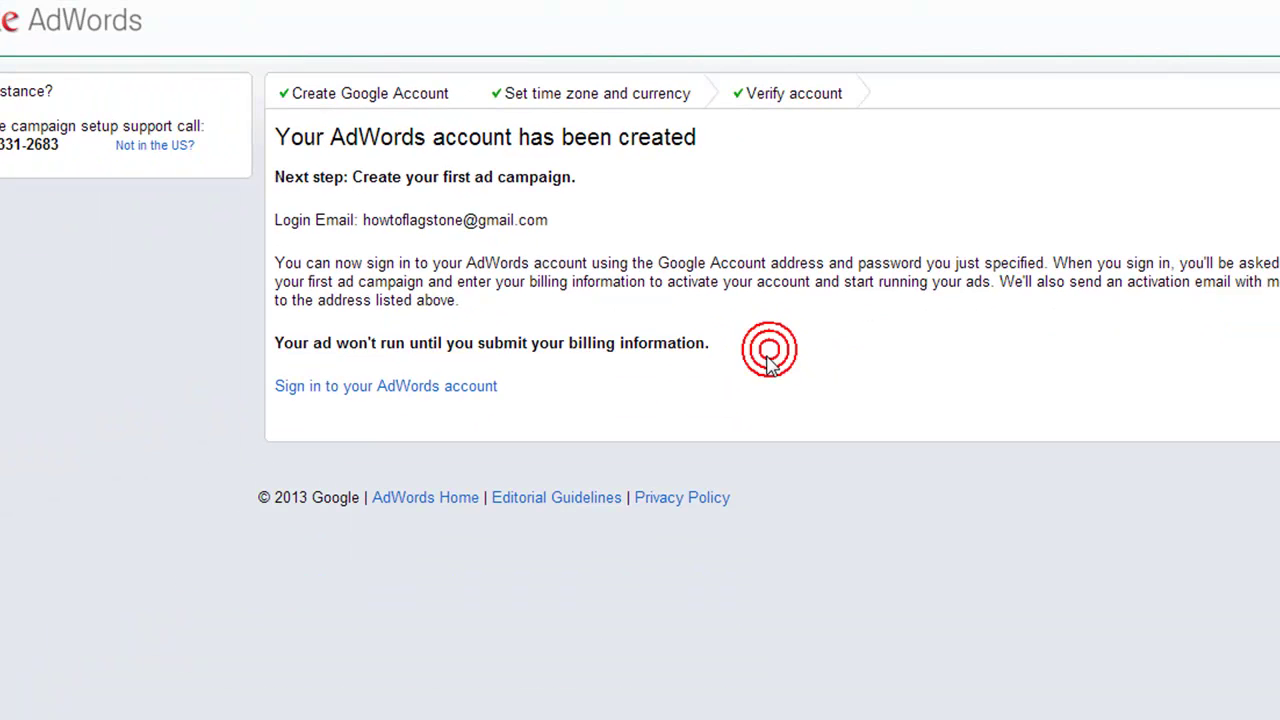
left_click(351, 398)
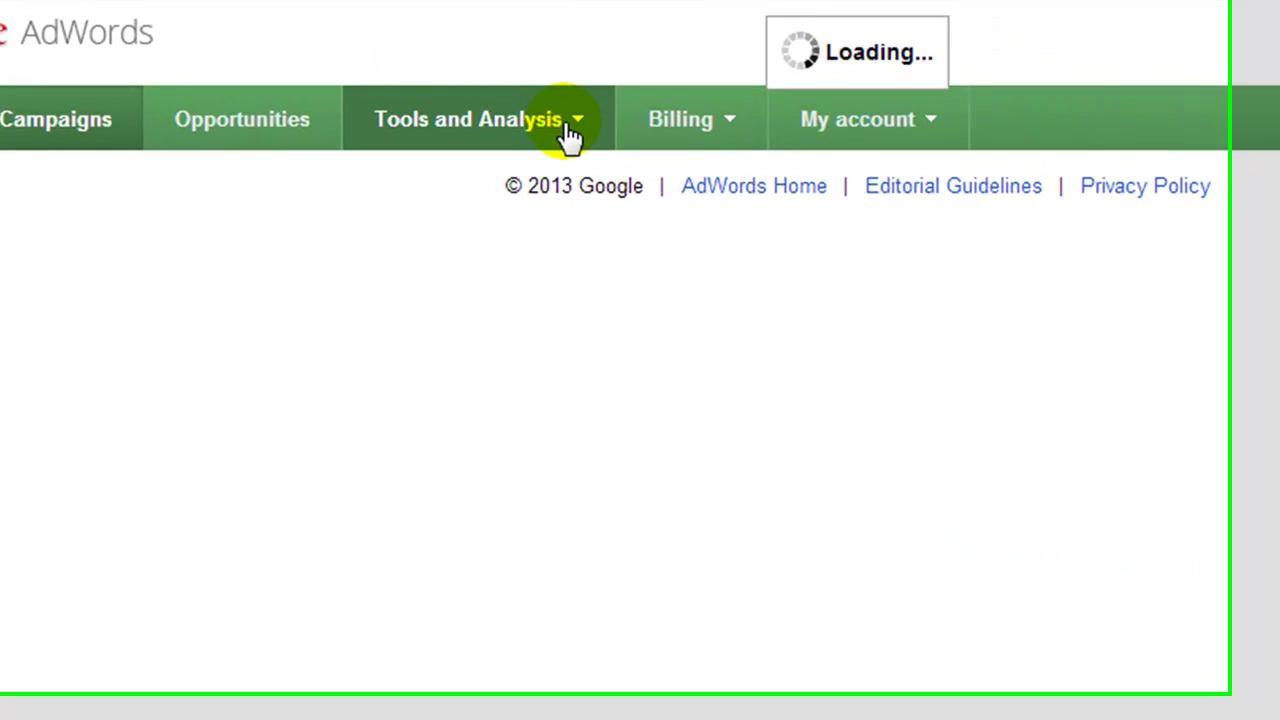
left_click(445, 103)
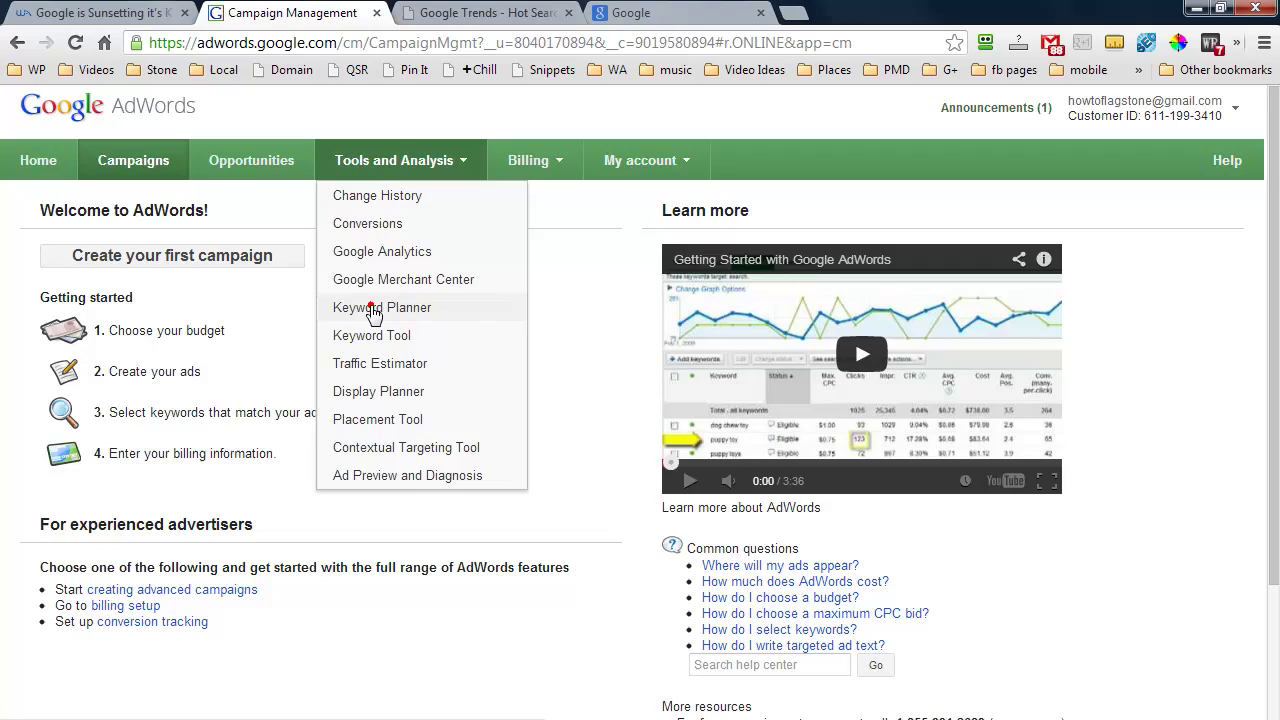
left_click(455, 372)
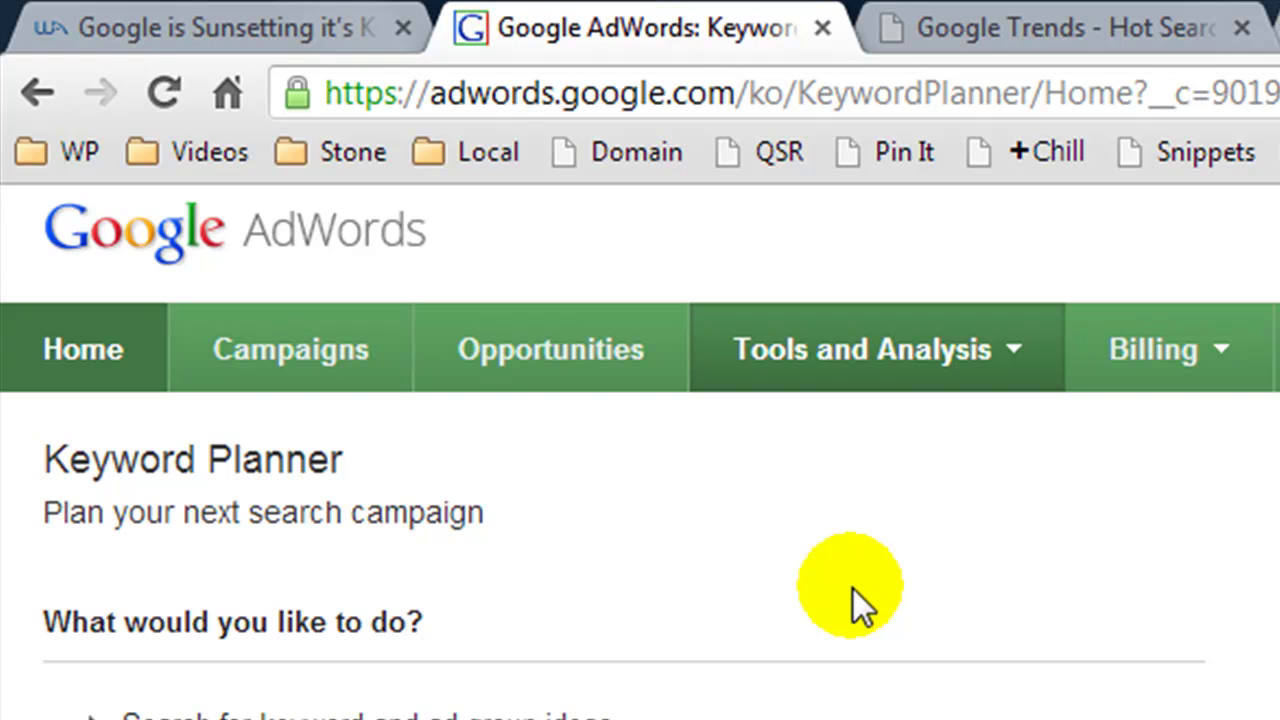
Step: Switch to the Google Trends hot searches page and set its region to United States
left_click(935, 28)
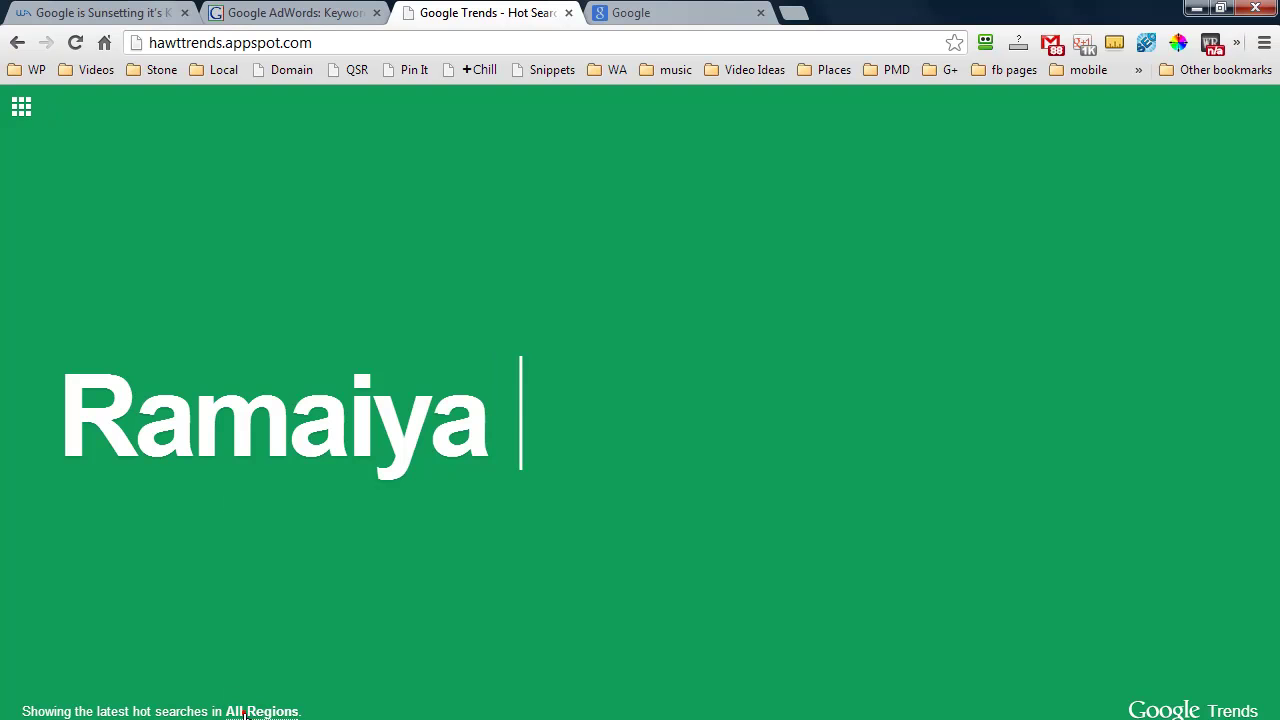
left_click(254, 711)
left_click(253, 539)
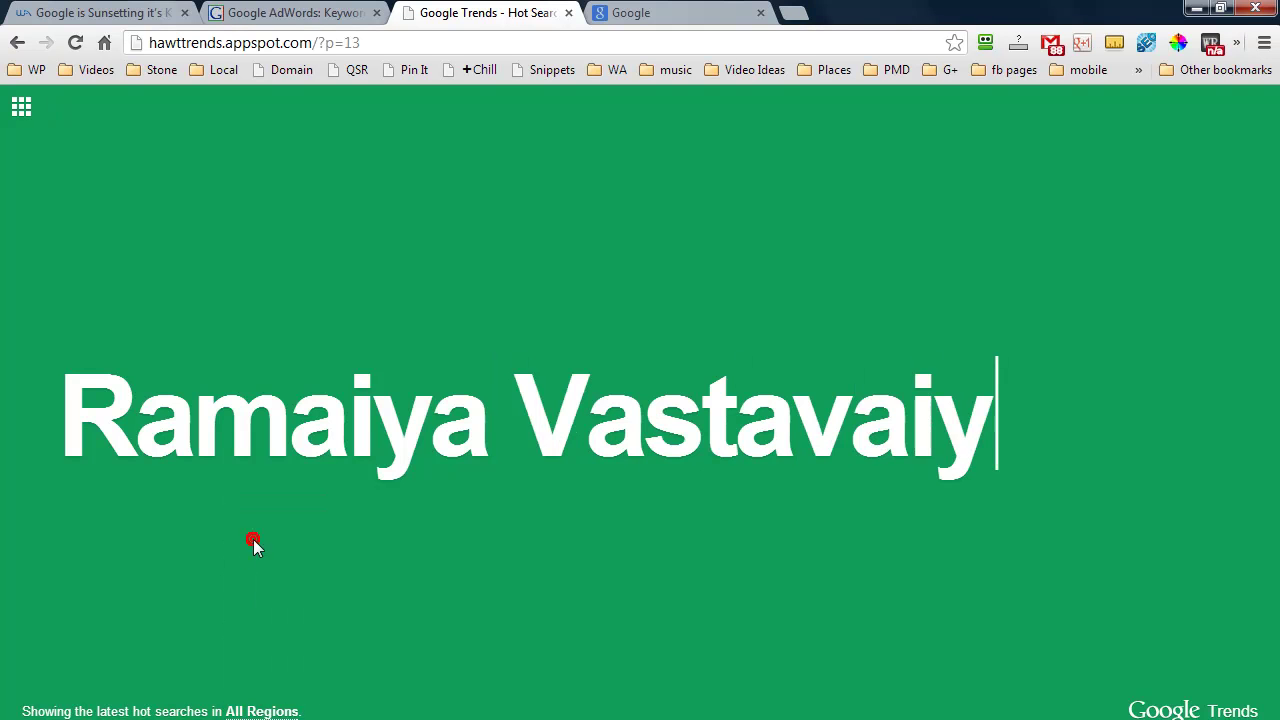
left_click(257, 710)
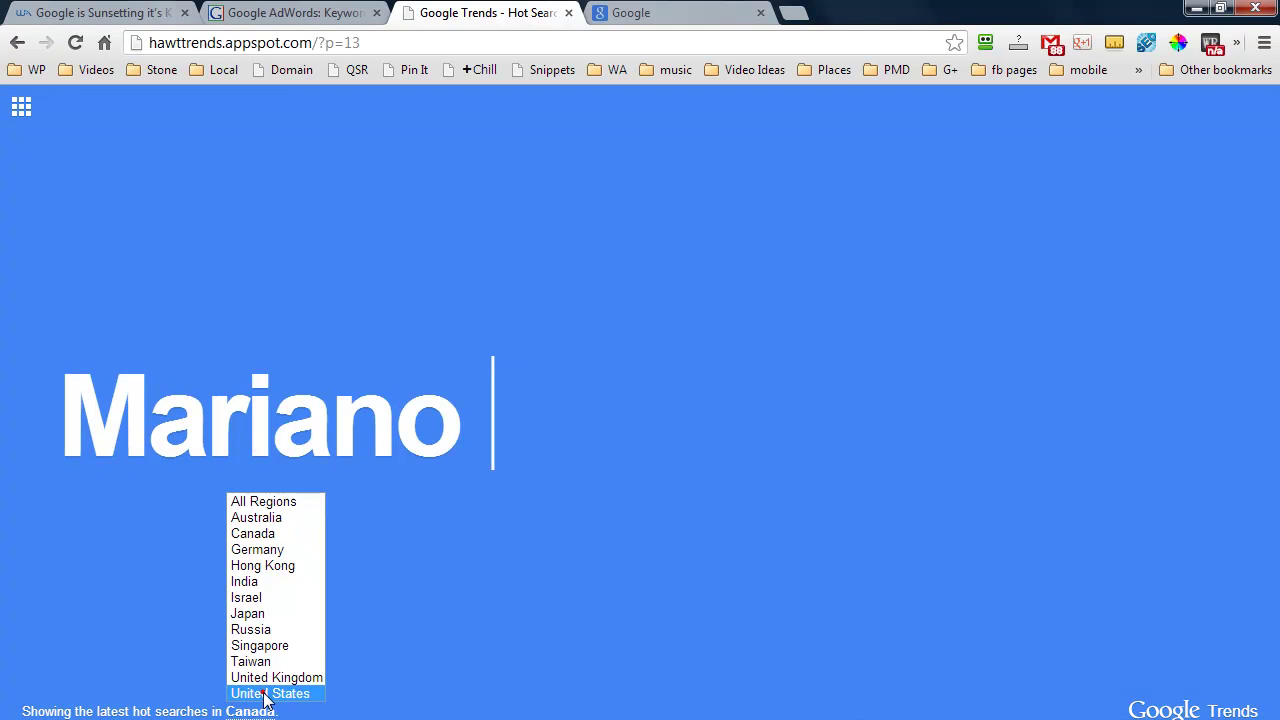
left_click(257, 693)
Step: Arrange the hot searches in a five-by-five grid and choose the Kate Middleton trend
mouse_move(26, 117)
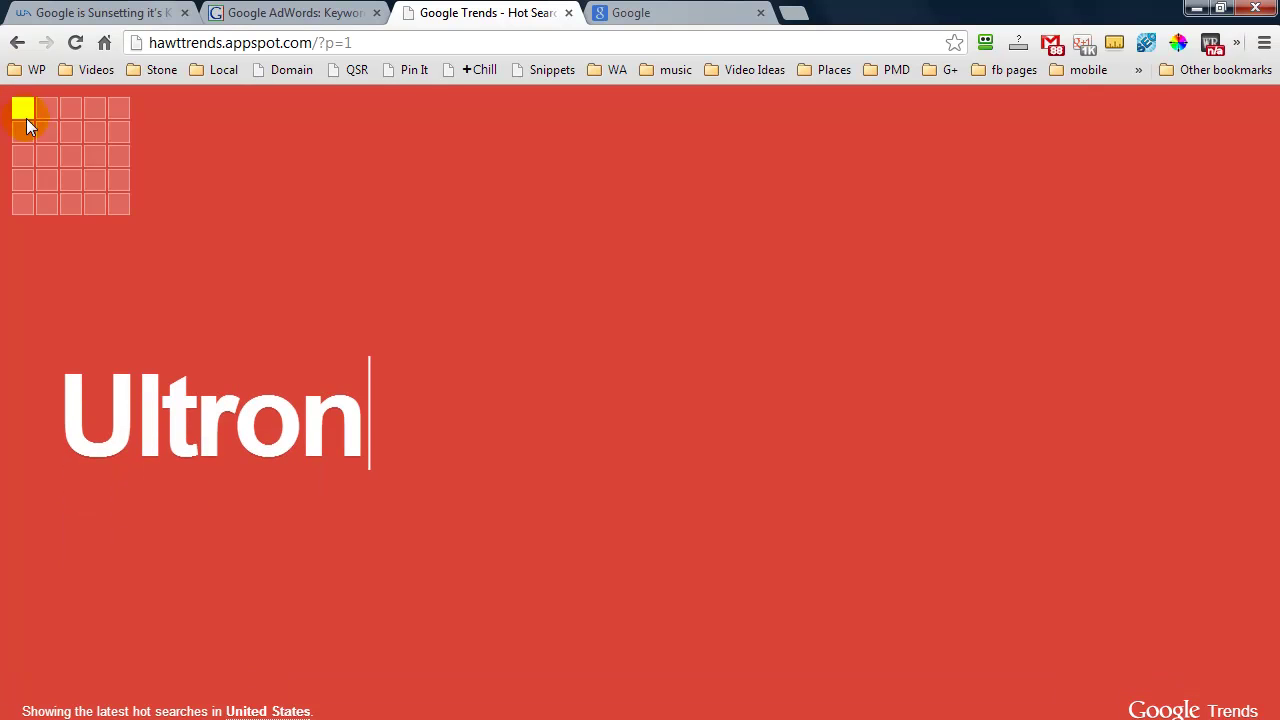
left_click(70, 157)
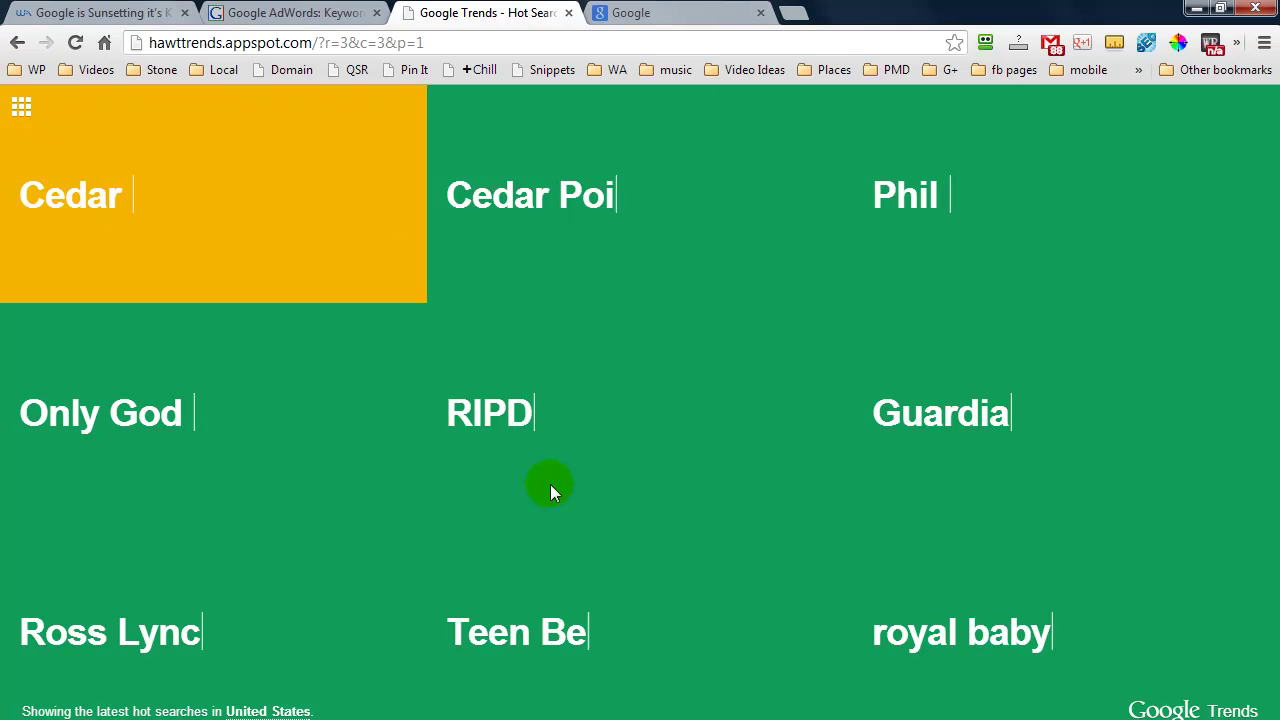
mouse_move(30, 119)
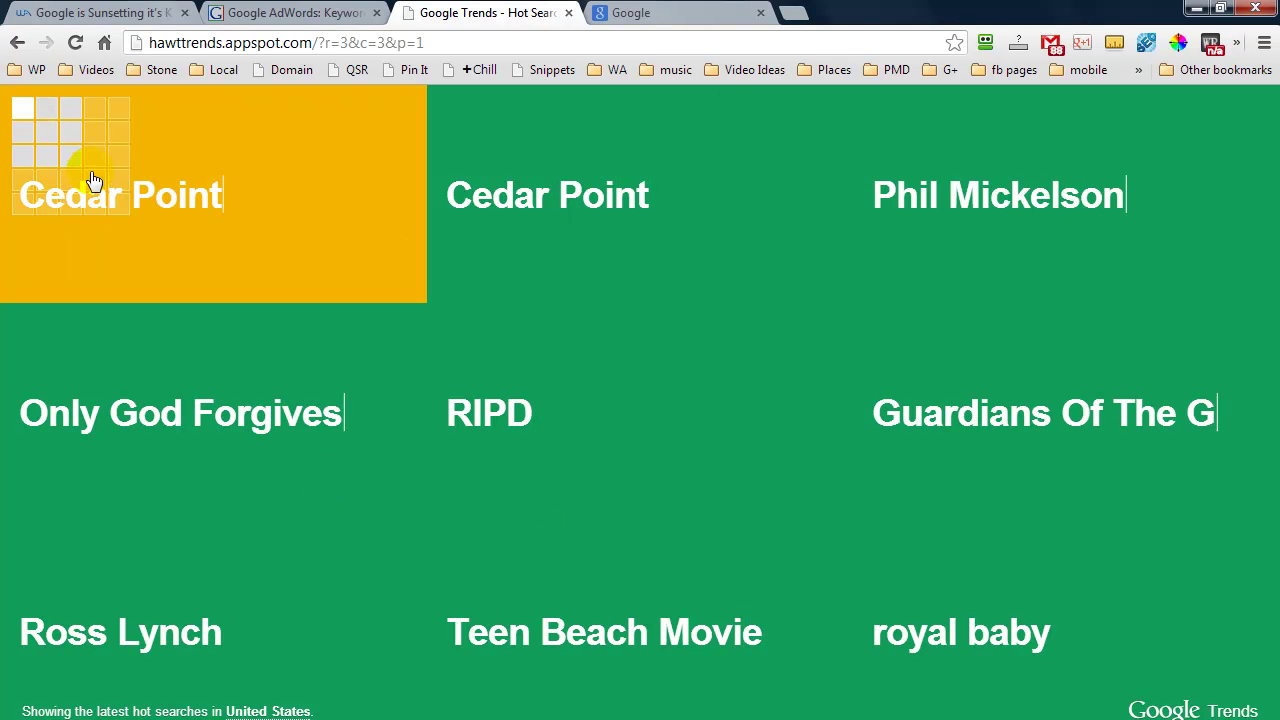
left_click(119, 204)
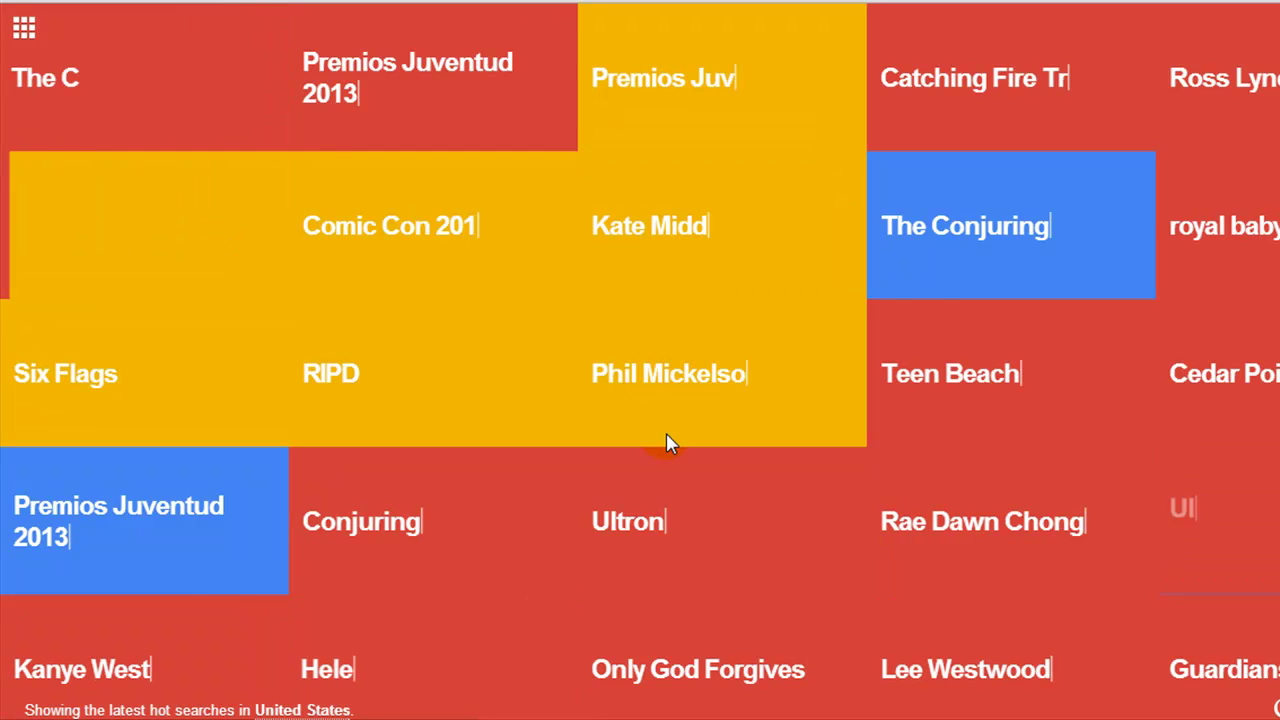
left_click(665, 235)
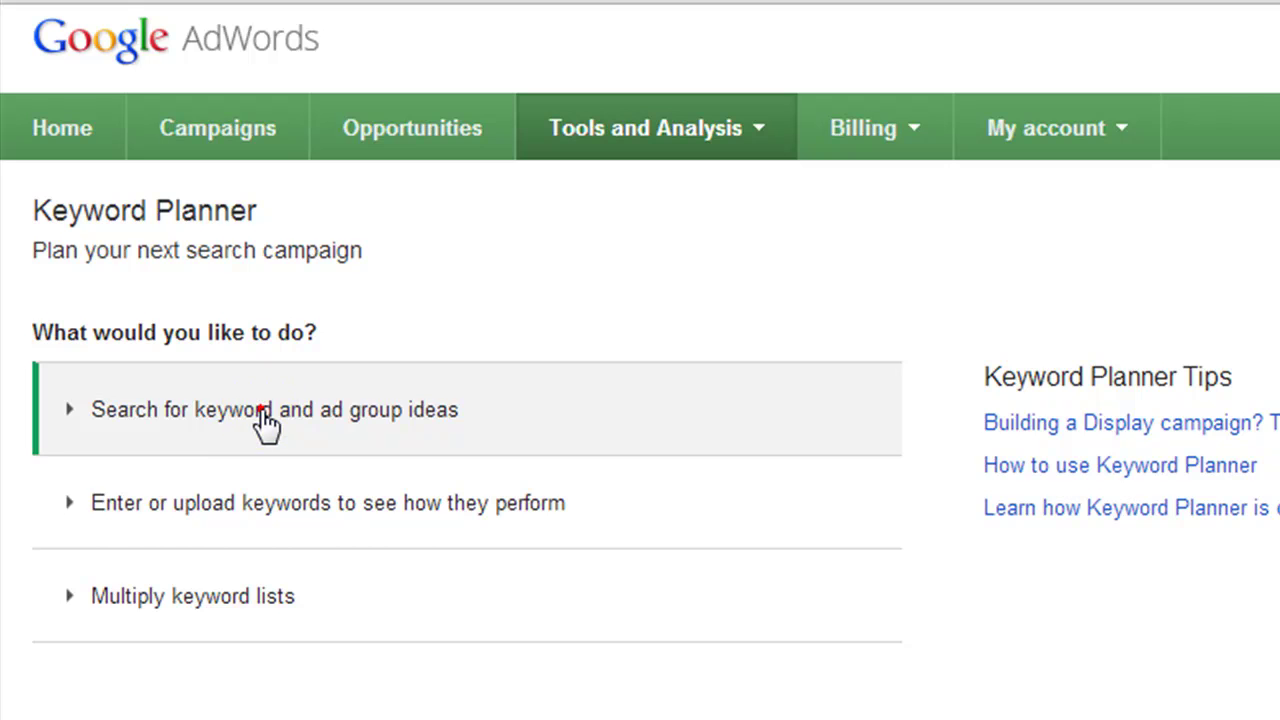
Step: In Keyword Planner, search for keyword and ad group ideas using "kate middleton" as the product or service
left_click(260, 424)
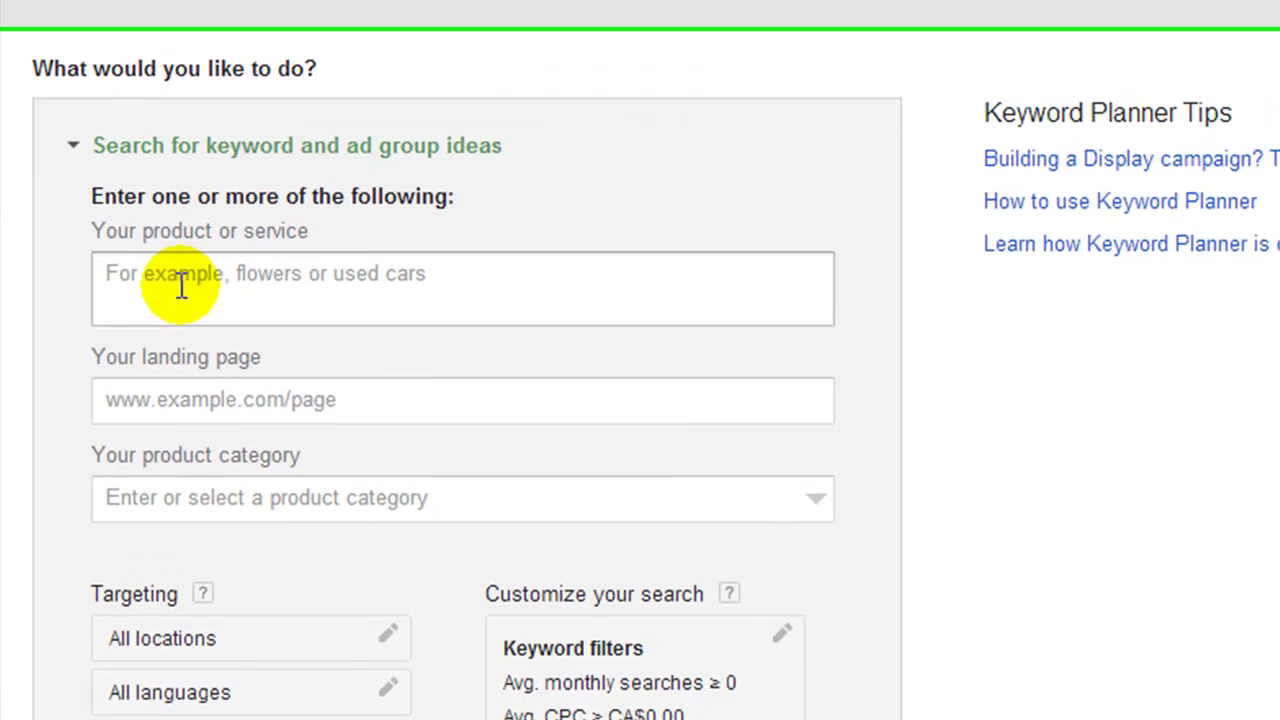
left_click(181, 285)
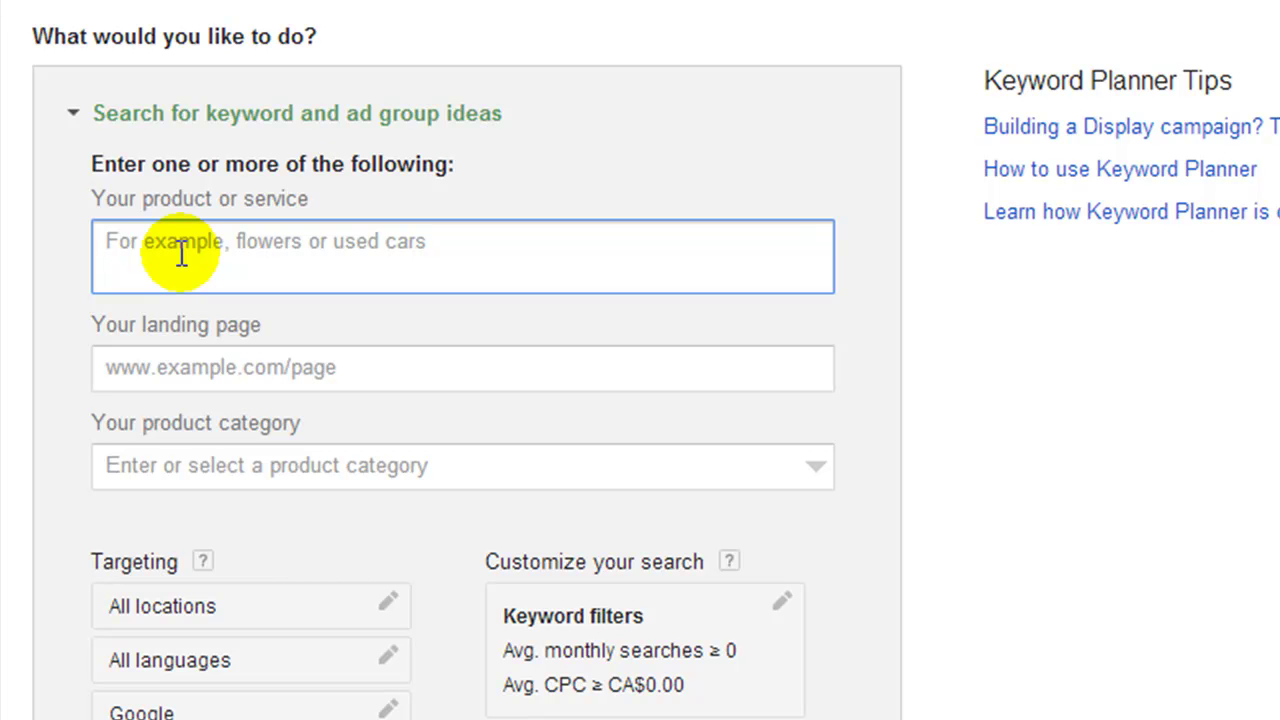
type("kate middleton")
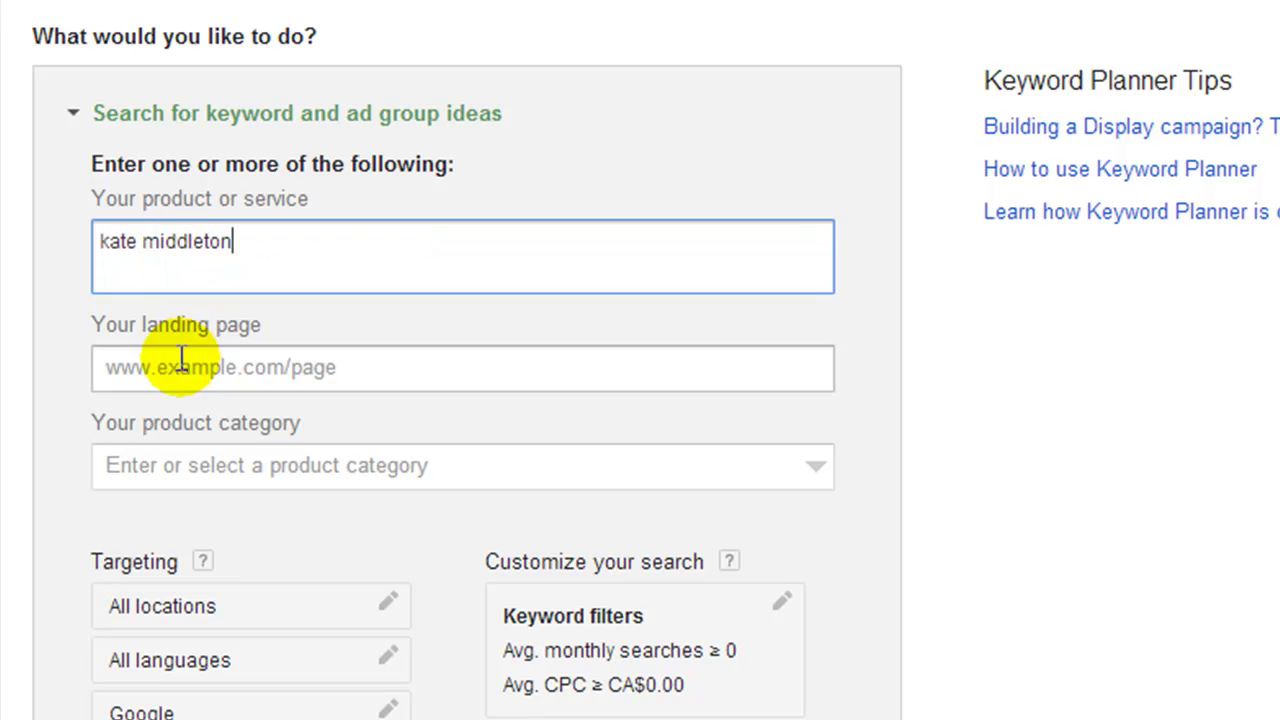
scroll(43, 370, "down", 1)
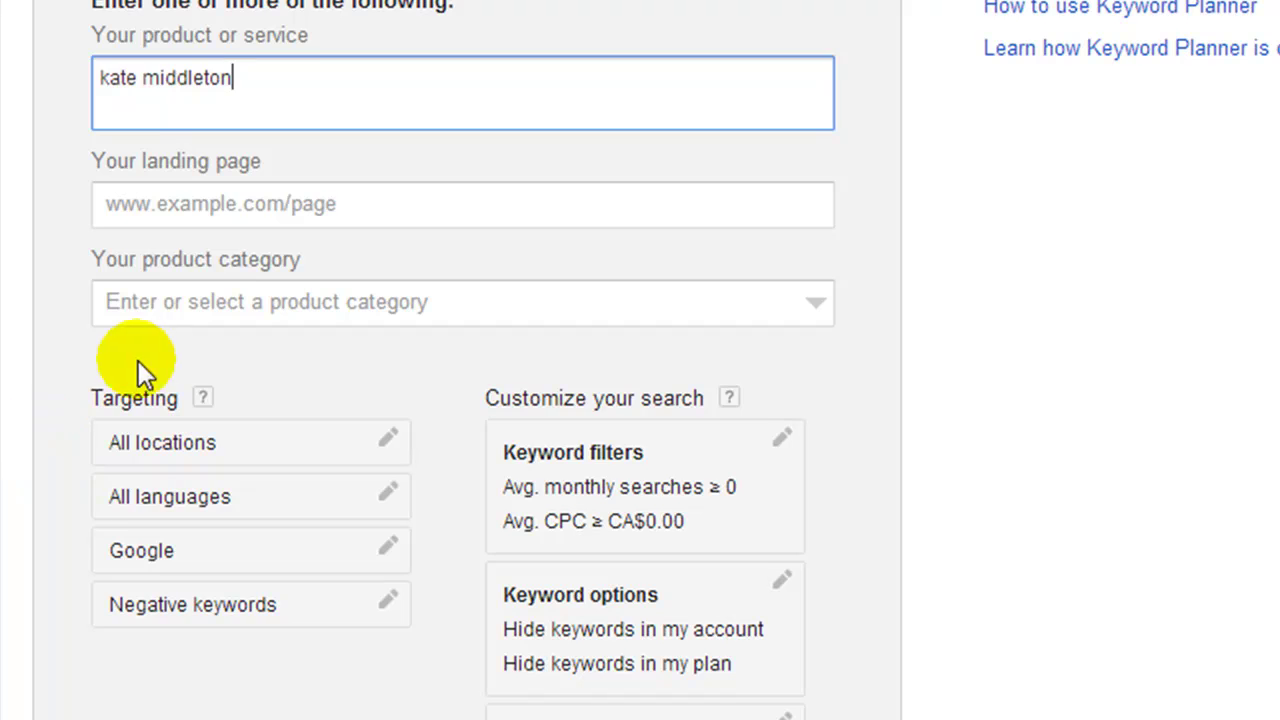
scroll(94, 370, "down", 1)
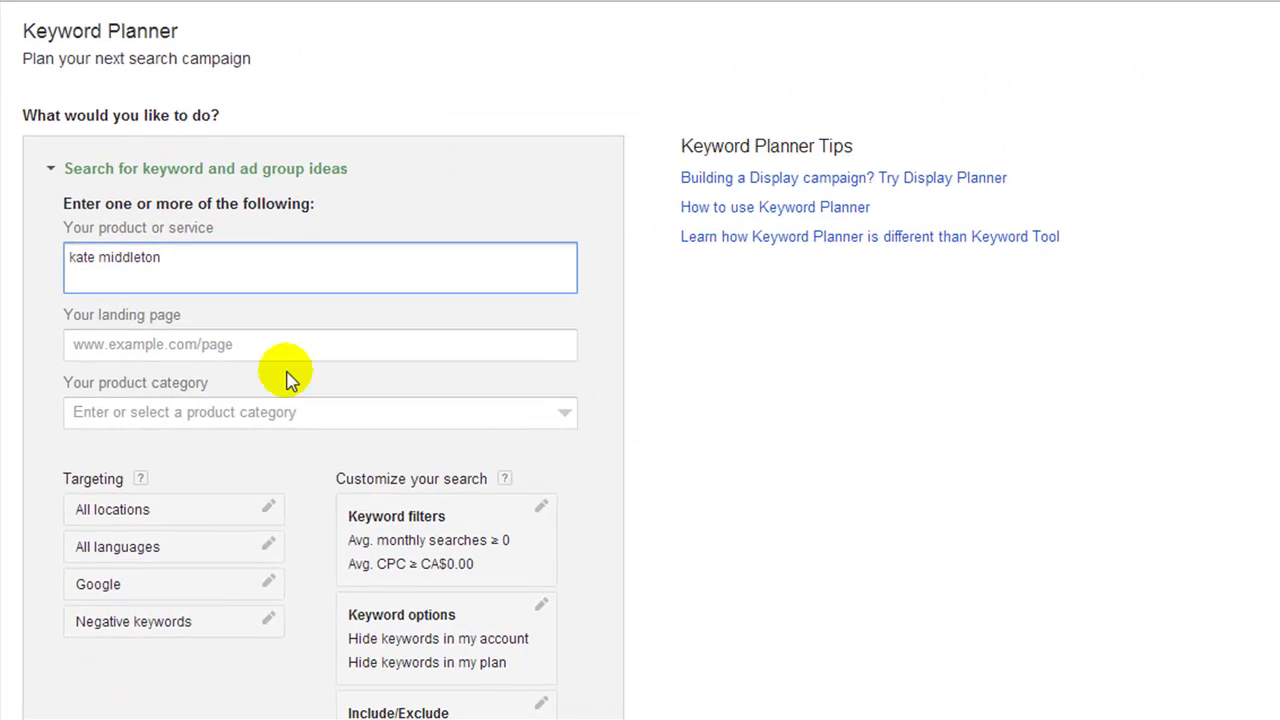
left_click(100, 679)
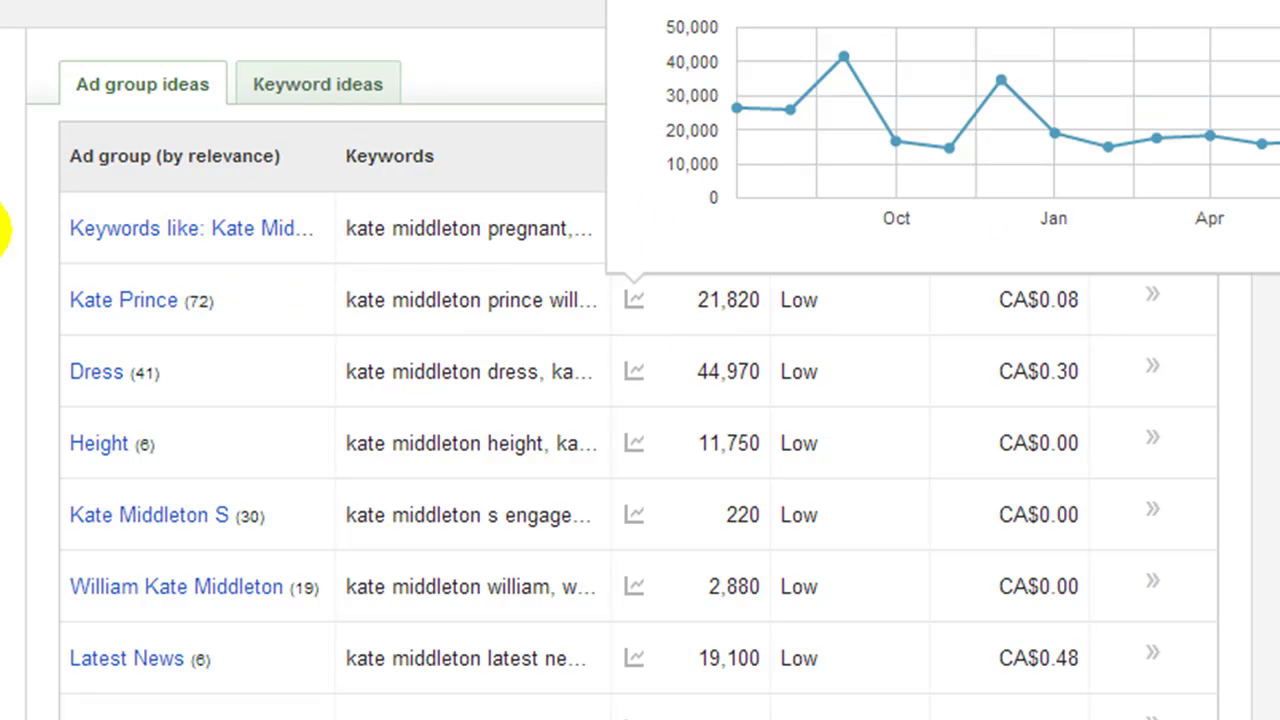
Step: Open the ad group of keywords like Kate Middleton Pregnant and view the monthly search trend for "kate middleton pregnant"
left_click(205, 231)
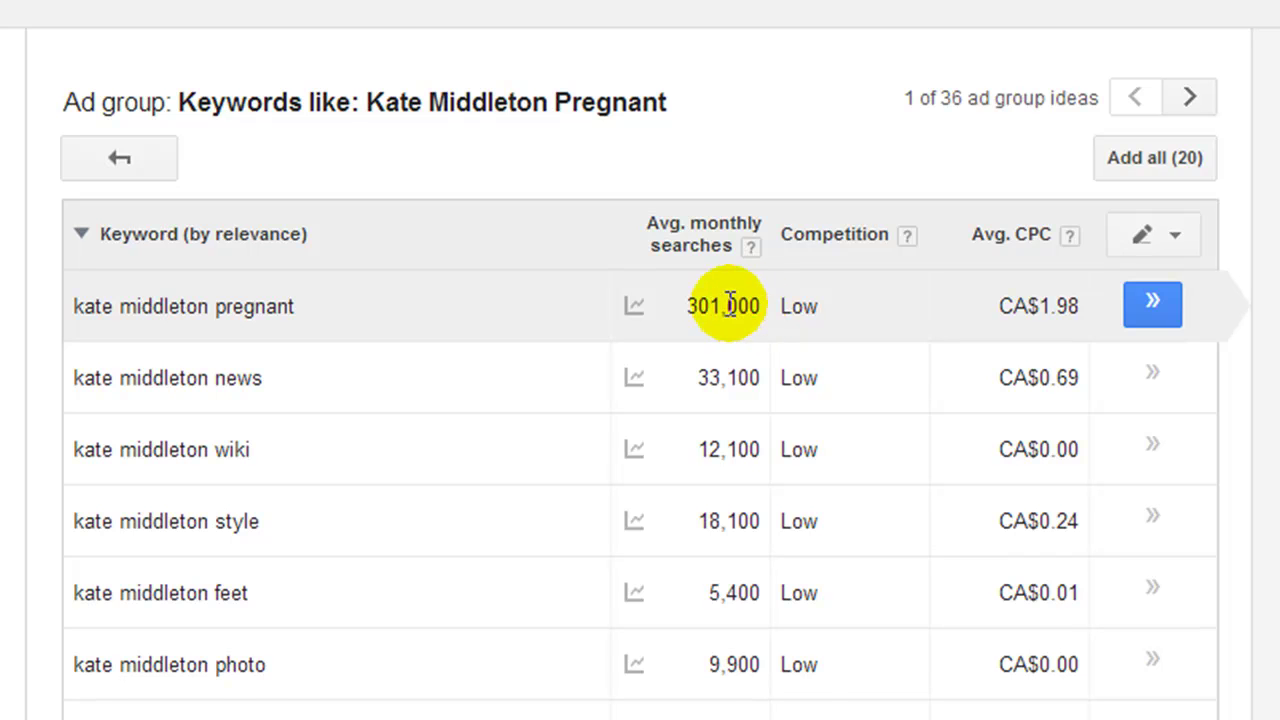
mouse_move(624, 310)
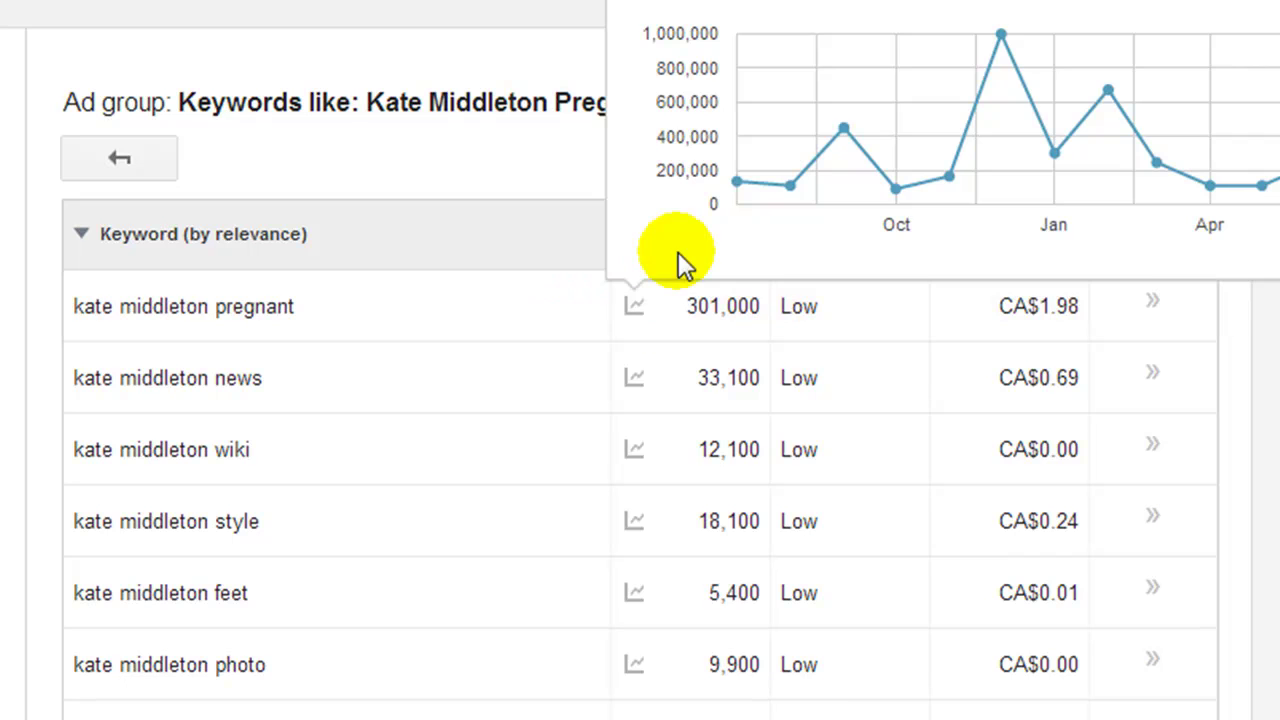
mouse_move(831, 145)
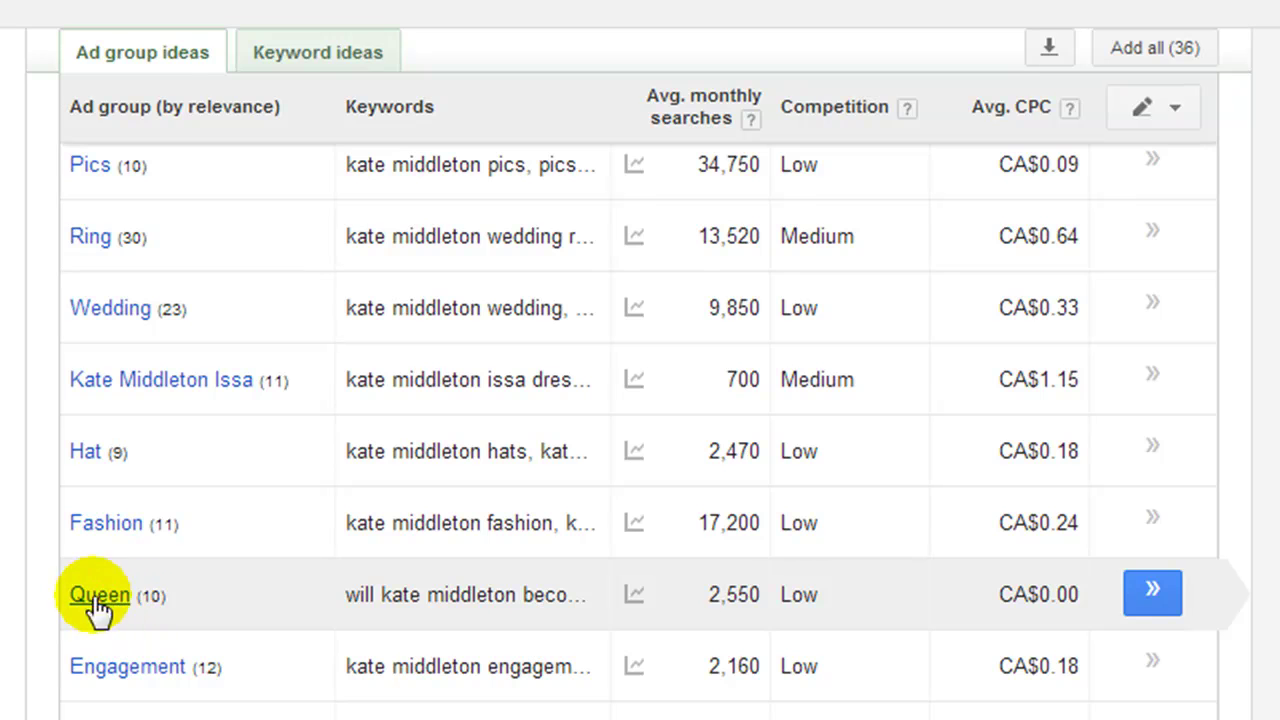
Step: Open the Queen ad group and examine its keywords with their average monthly searches and competition
left_click(90, 598)
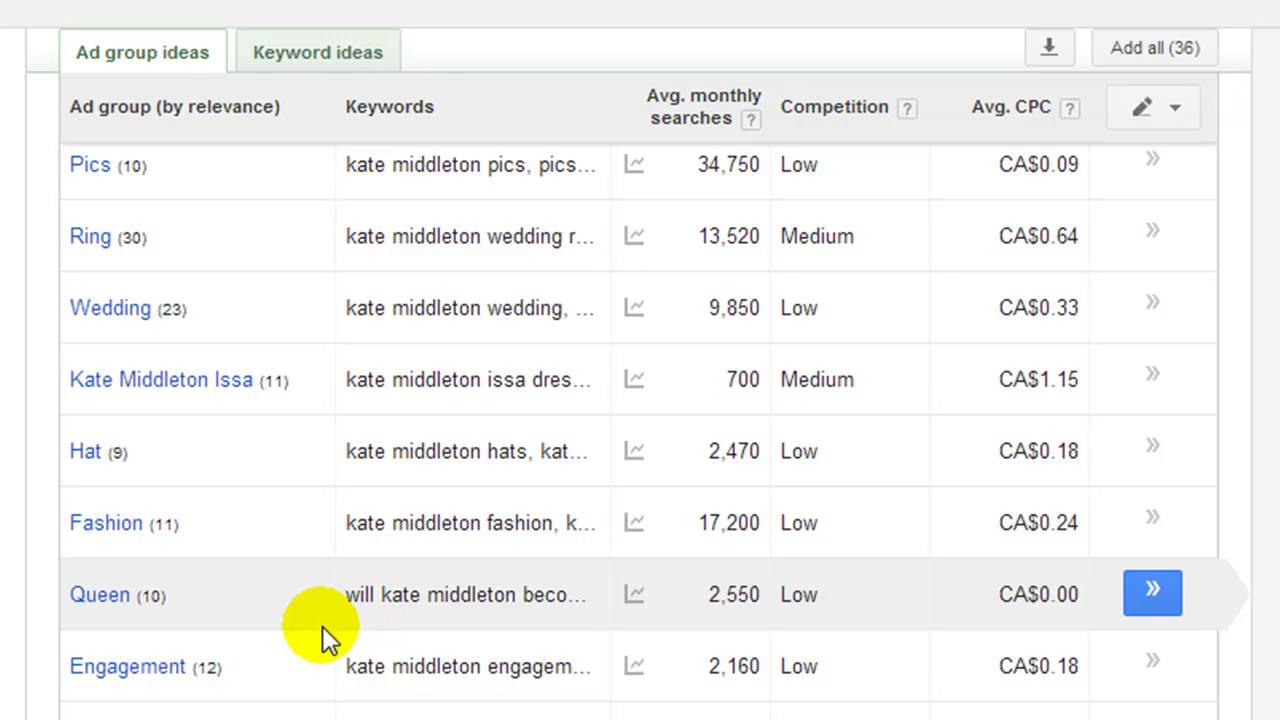
left_click(100, 597)
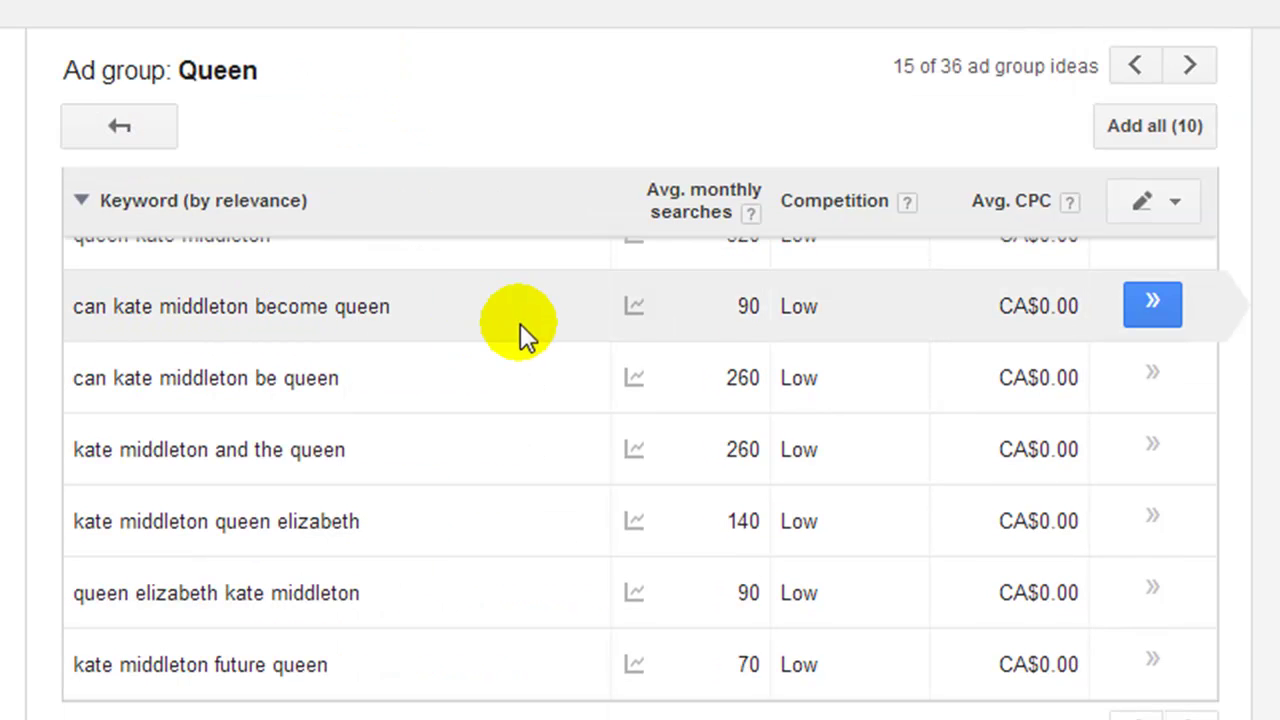
mouse_move(636, 306)
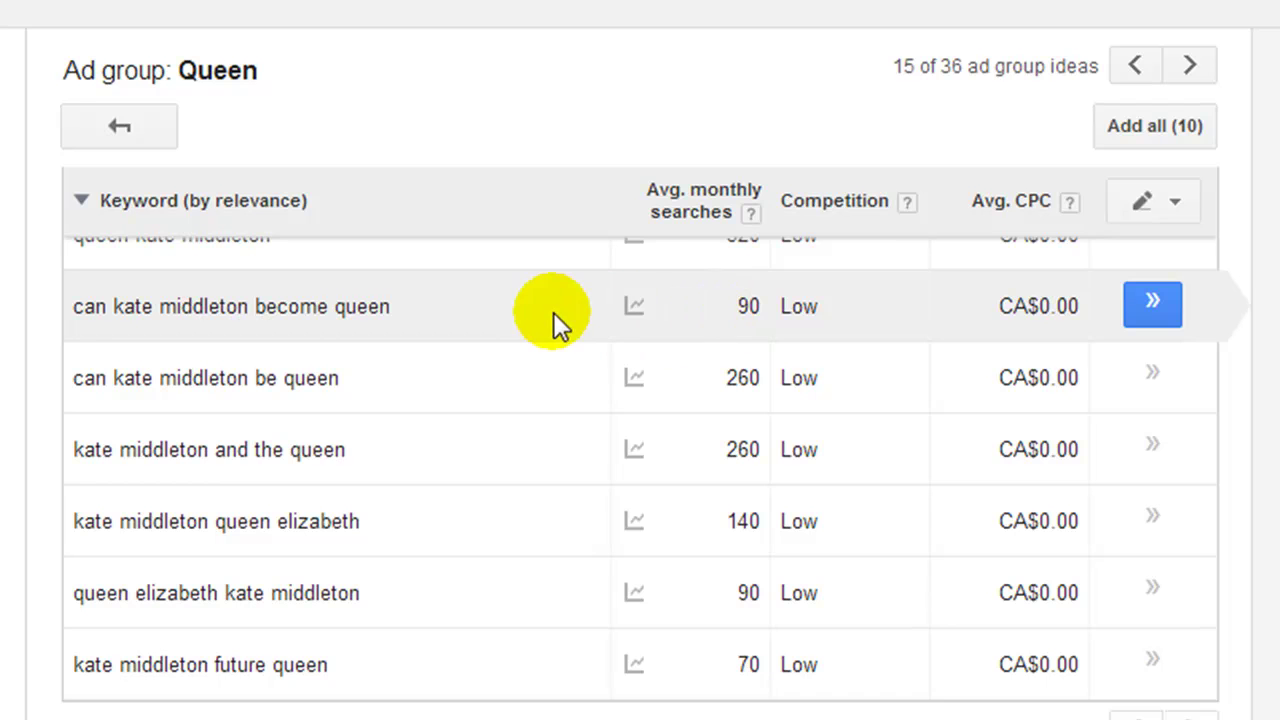
scroll(536, 312, "up", 3)
scroll(477, 448, "down", 2)
scroll(474, 452, "up", 2)
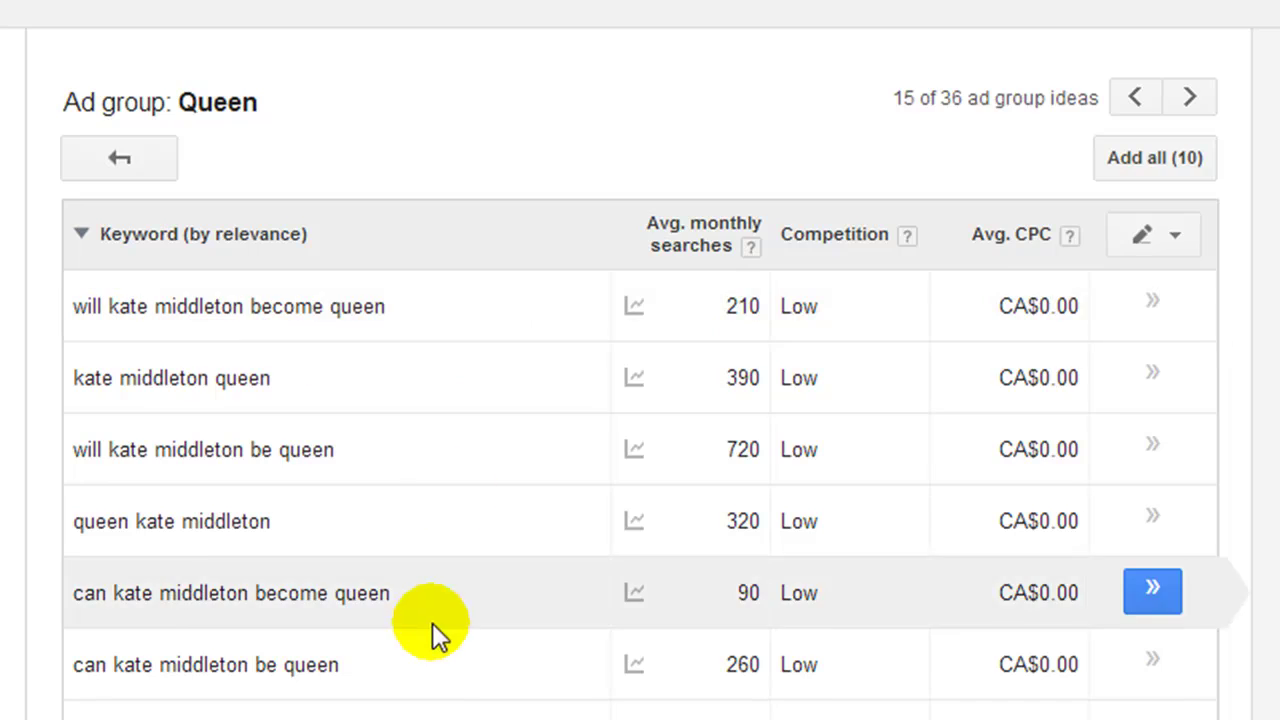
scroll(456, 494, "down", 3)
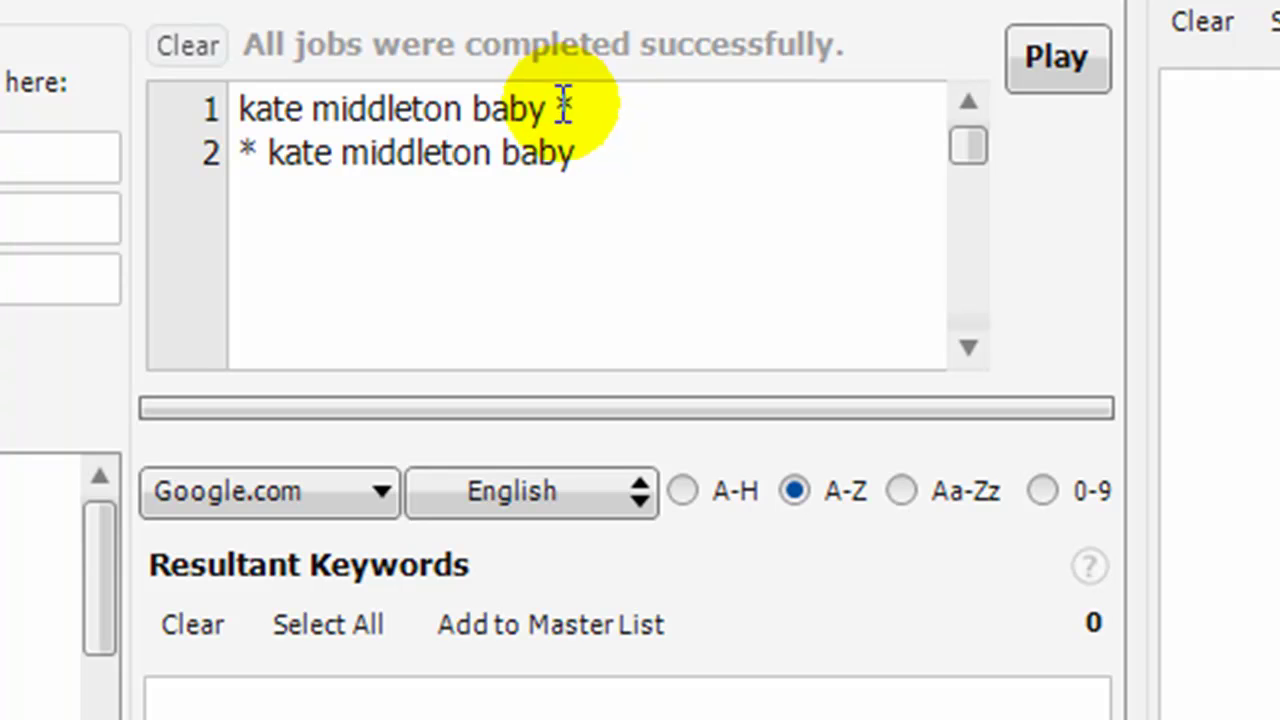
Step: Run the A-Z wildcard search for "kate middleton baby *" and "* kate middleton baby", and collect the cleaned-up results in the Master List
double_click(563, 106)
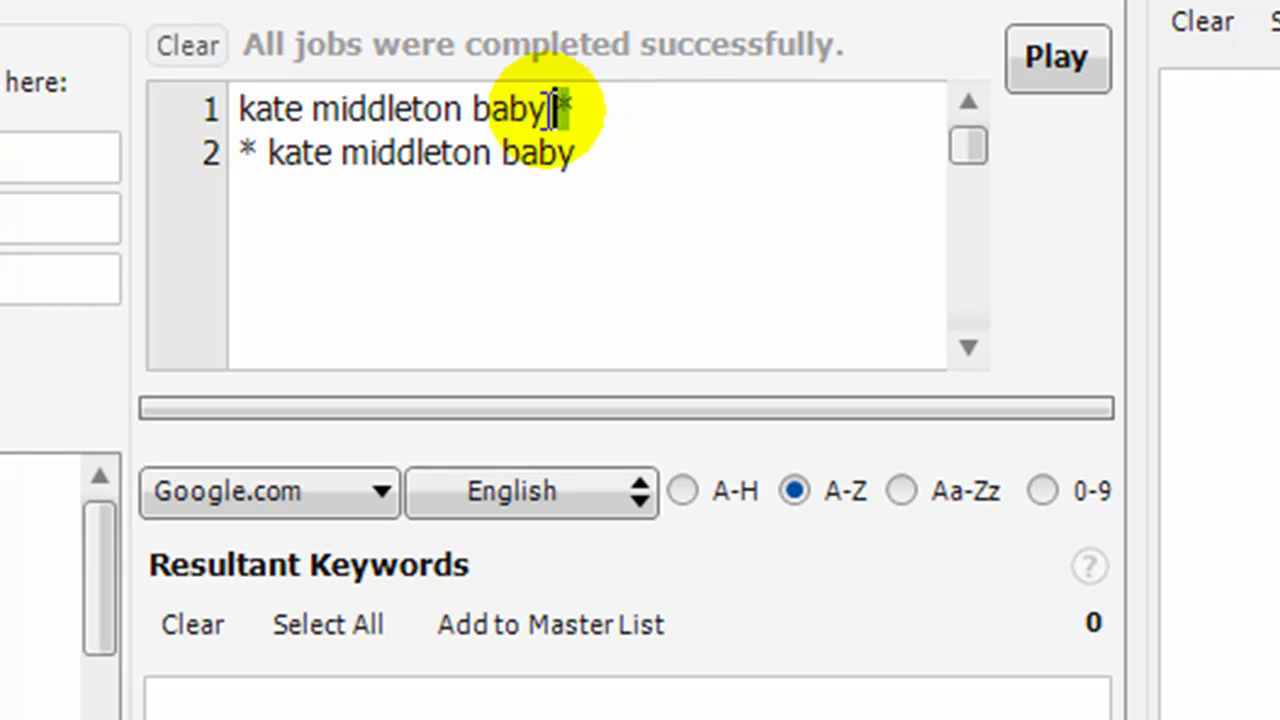
left_click(527, 264)
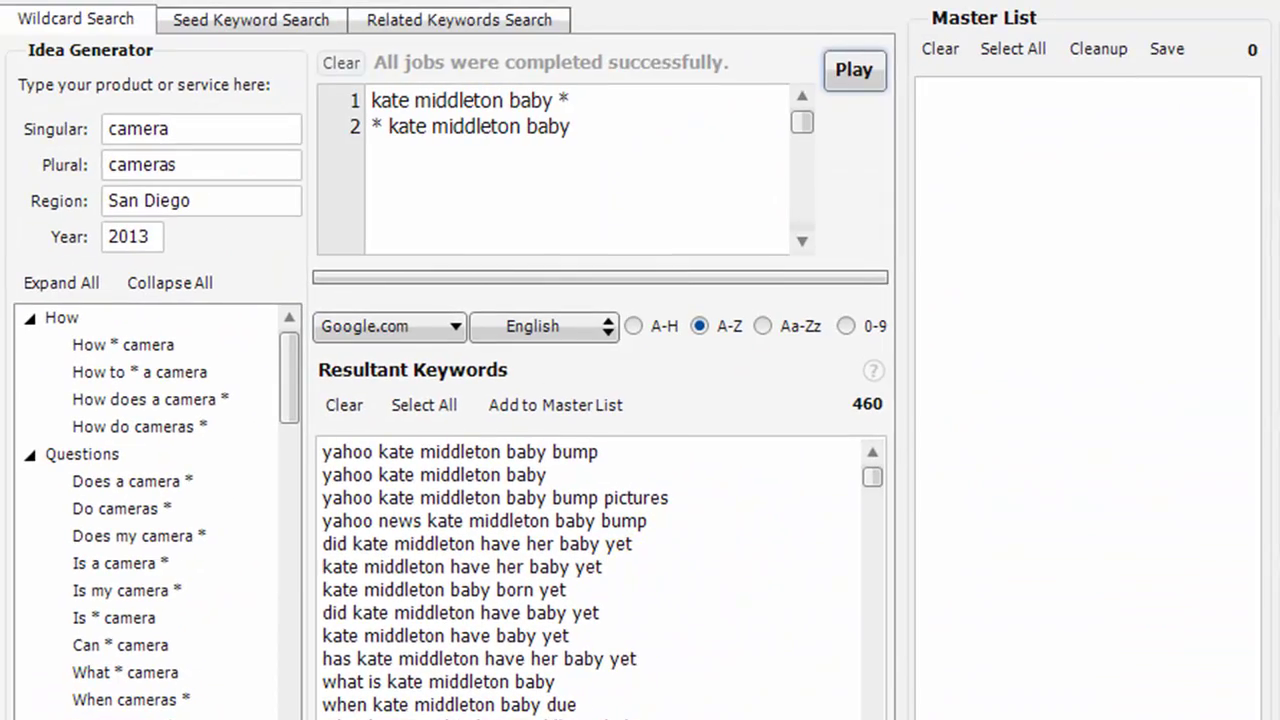
left_click(521, 403)
left_click(1097, 50)
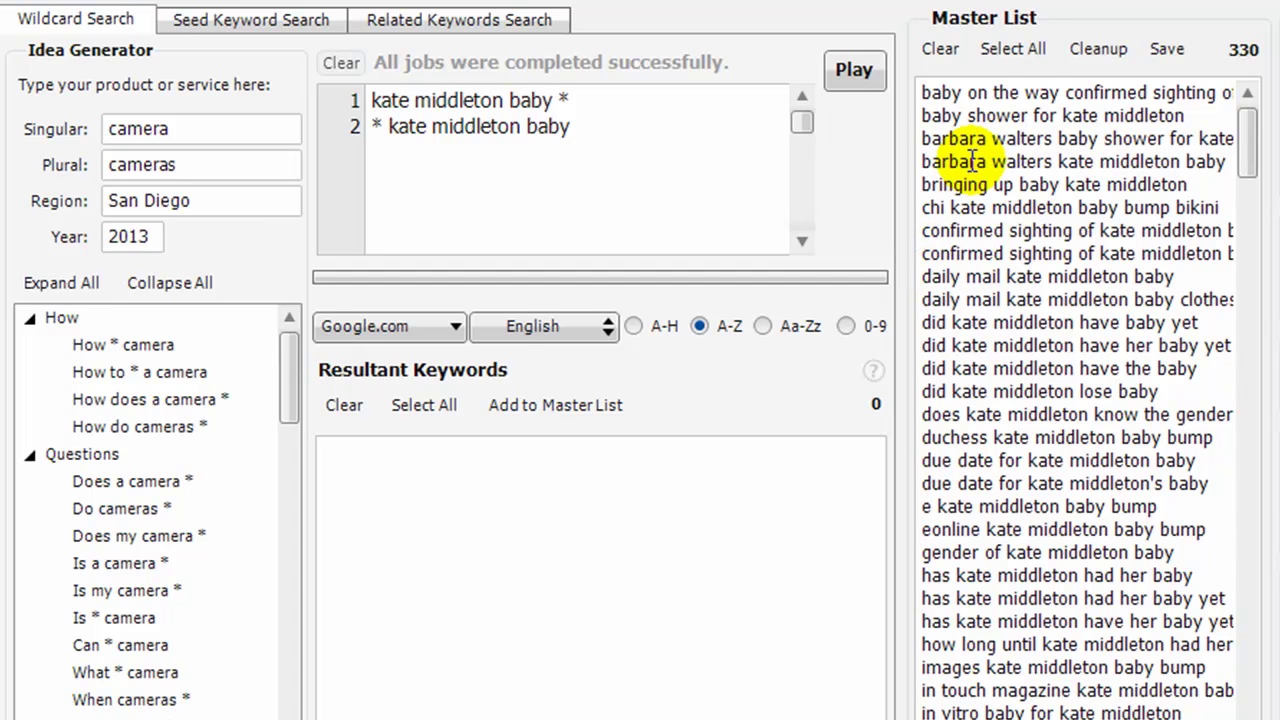
Step: Copy all the keywords in the Master List
left_click(1011, 50)
right_click(1036, 112)
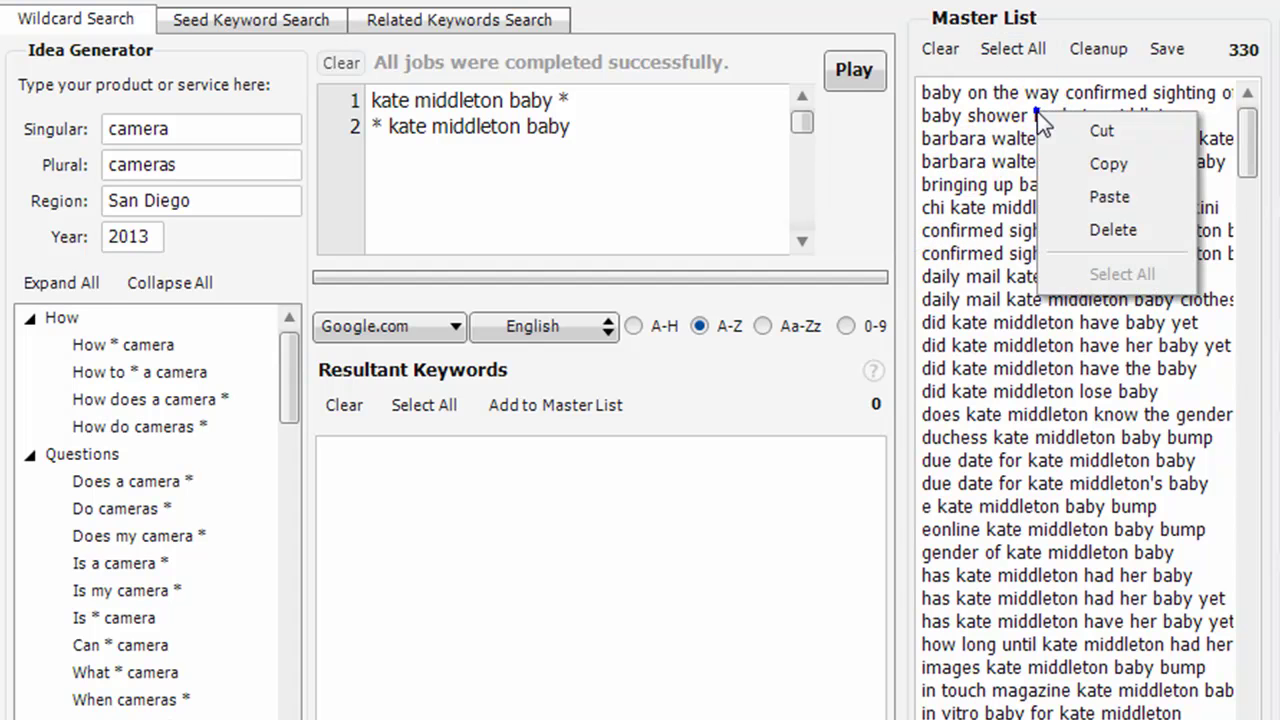
left_click(1085, 164)
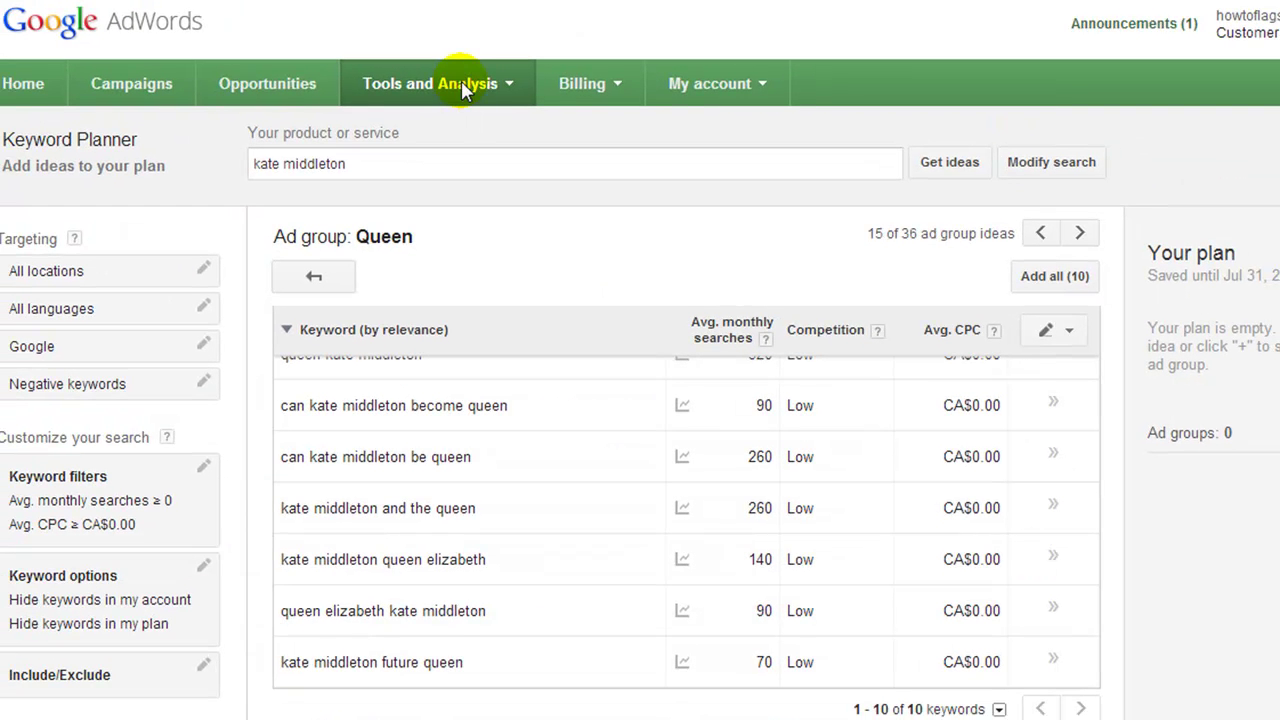
Step: Switch to AdWords, restart Keyword Planner and paste the copied keyword list for checking how the keywords perform
left_click(510, 86)
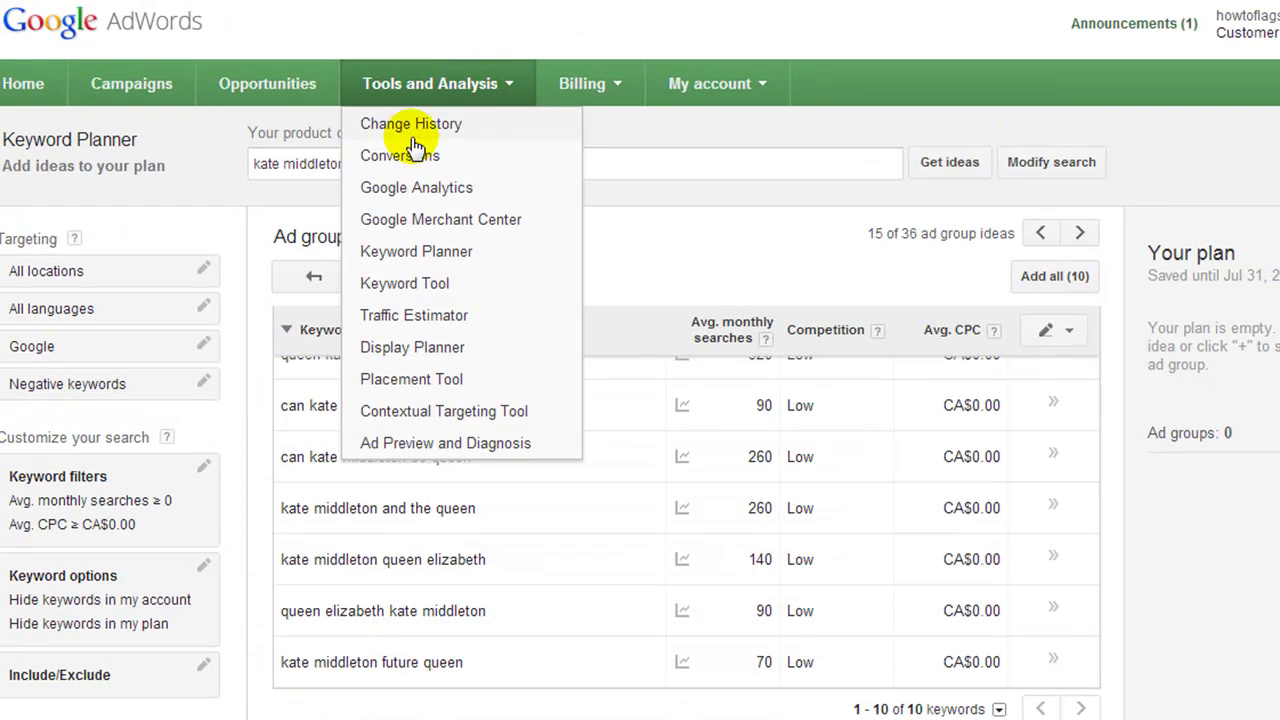
left_click(430, 256)
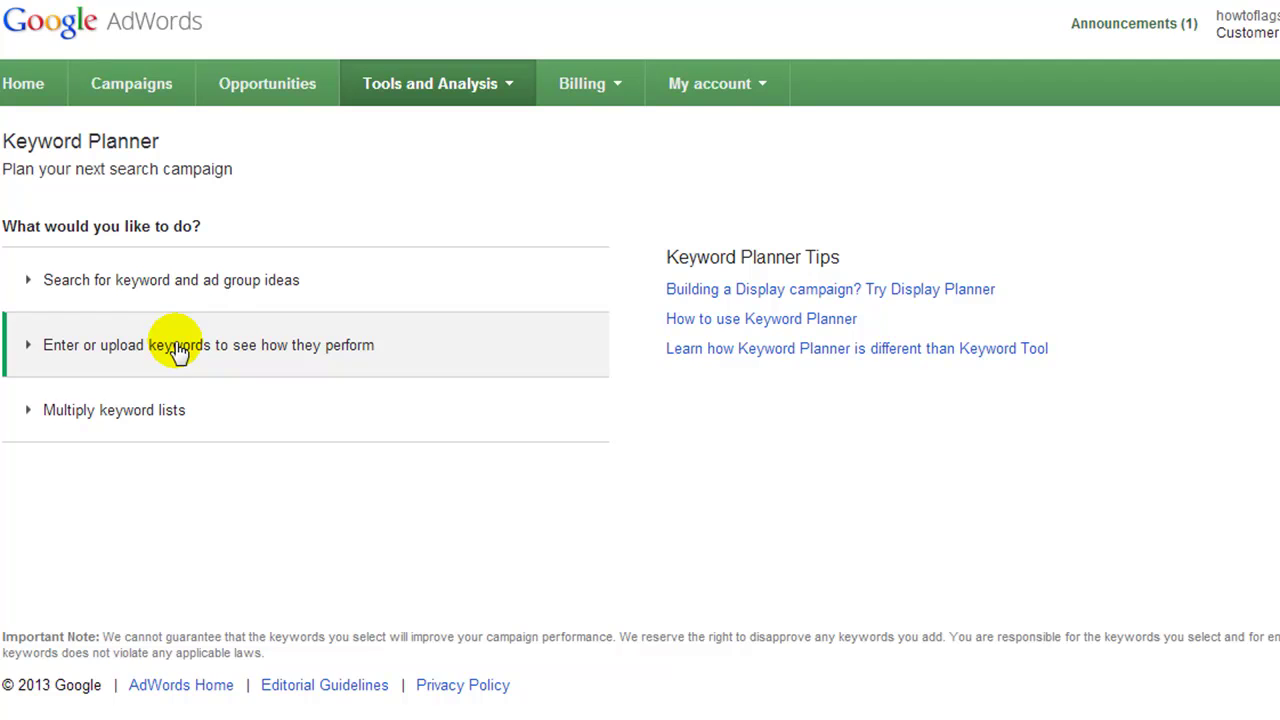
left_click(176, 350)
left_click(147, 452)
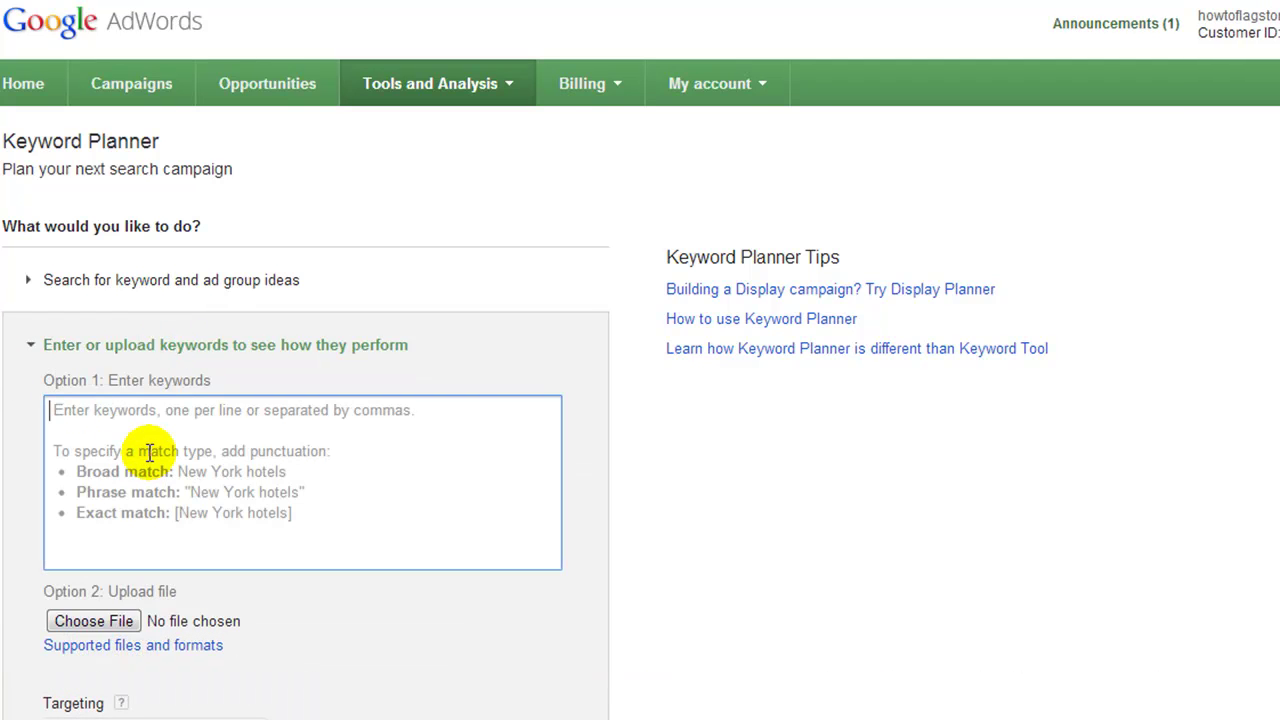
key("ctrl+v")
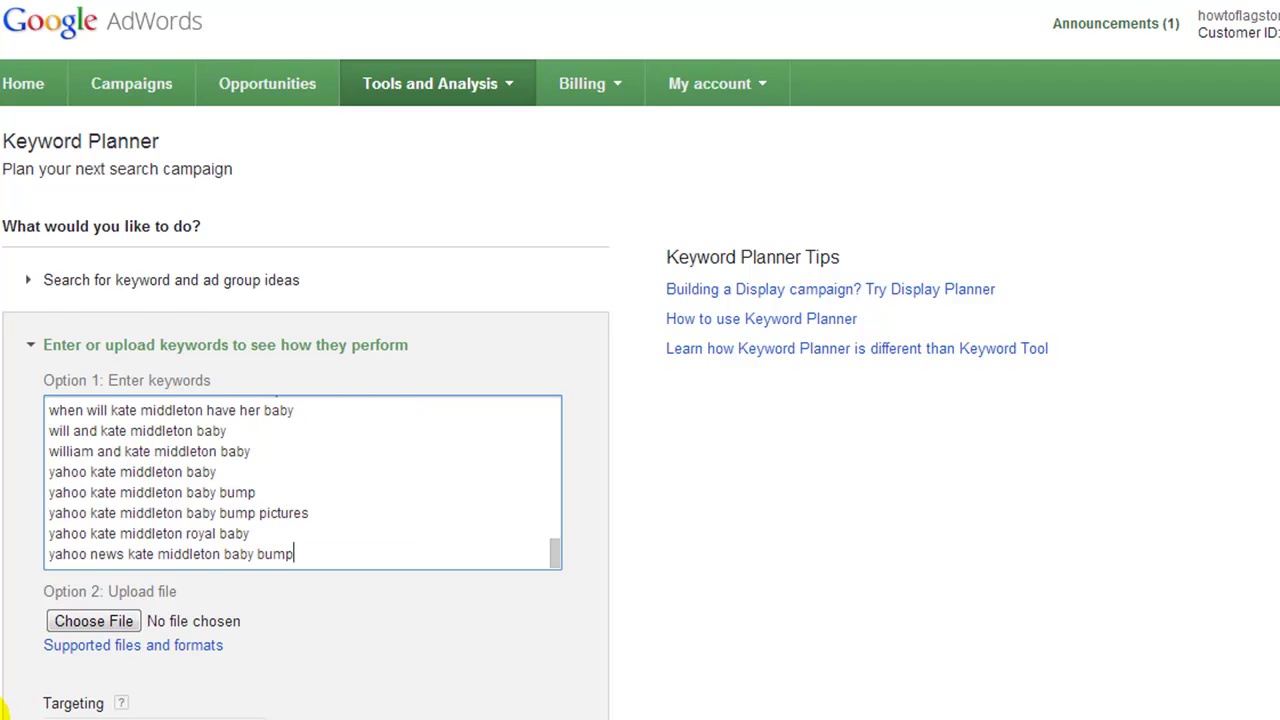
Step: Get the search volume for the pasted keywords and view the details of the keyword error
scroll(5, 662, "down", 3)
scroll(5, 662, "down", 1)
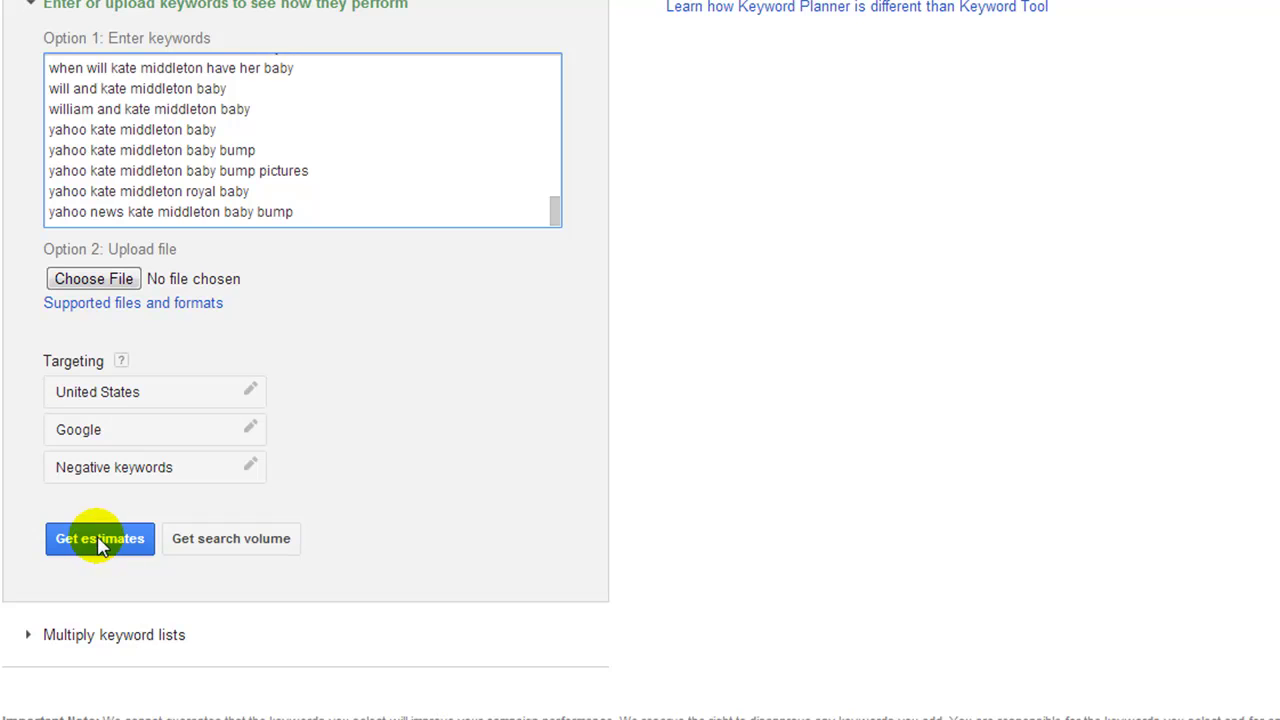
left_click(203, 545)
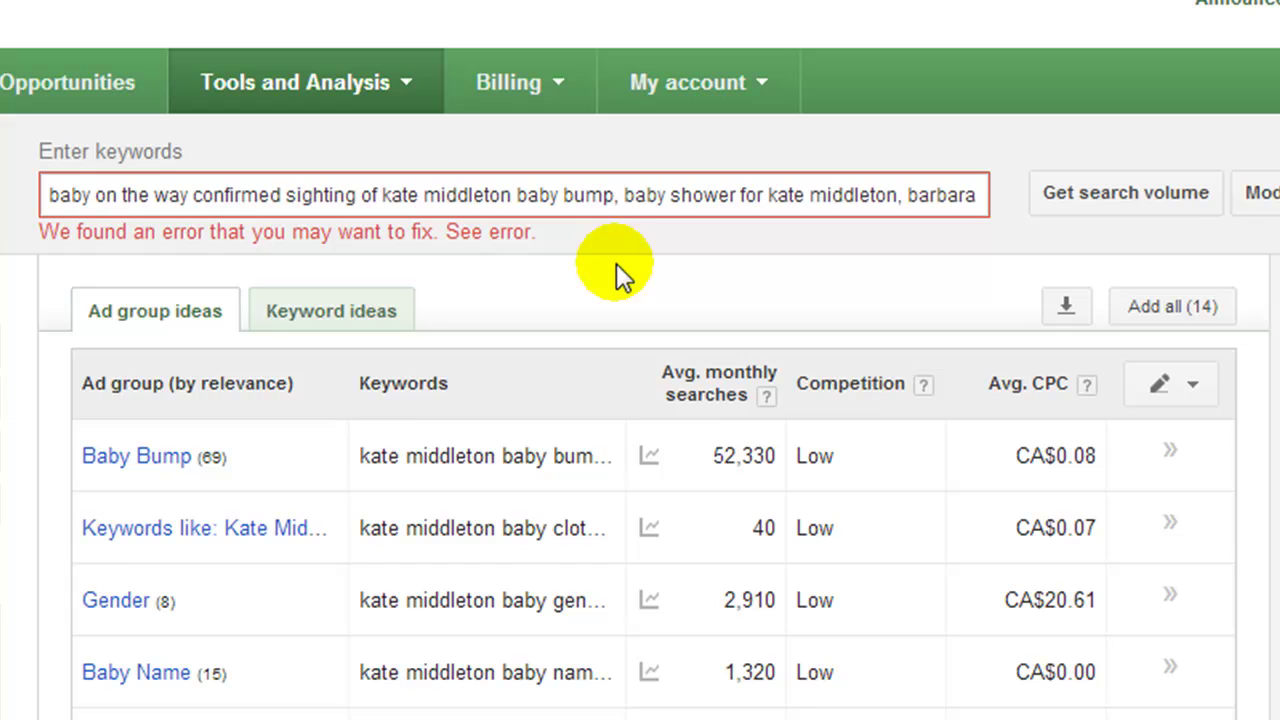
left_click(568, 190)
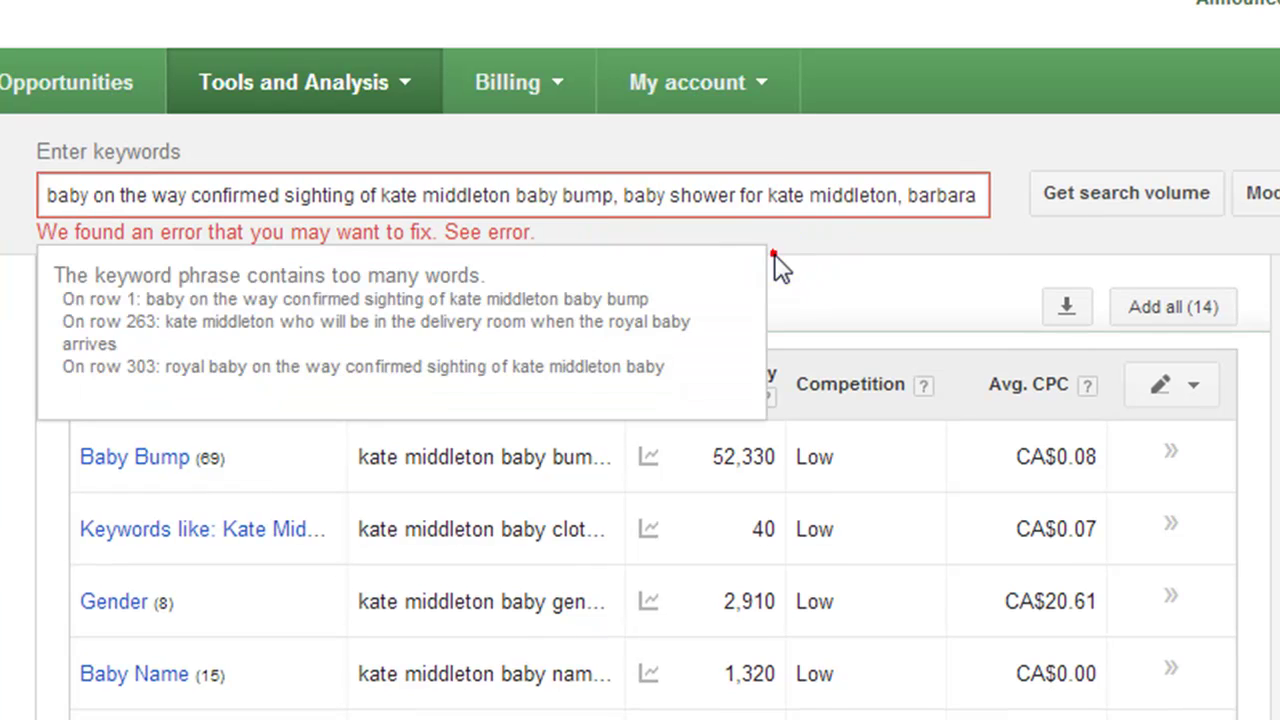
left_click(481, 231)
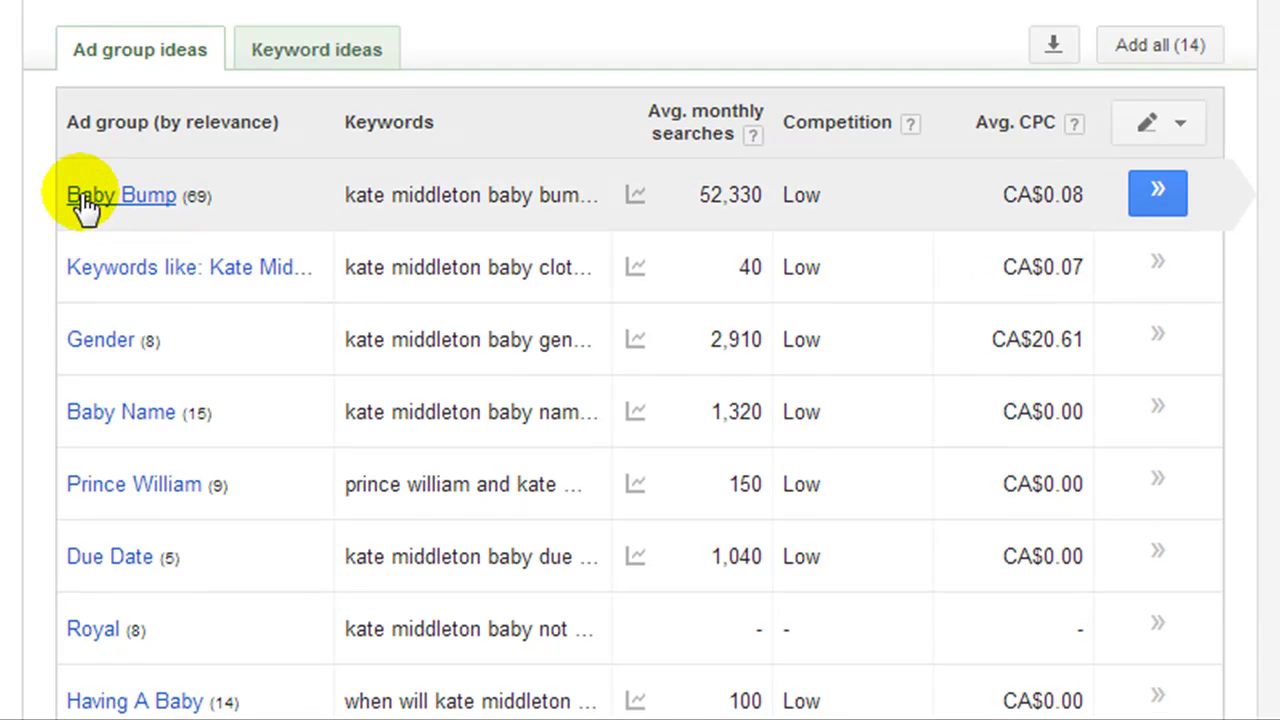
Step: Open the Boy Or Girl ad group, view the monthly search trend for "kate middleton baby boy or girl", and return to the ad groups
scroll(43, 218, "down", 3)
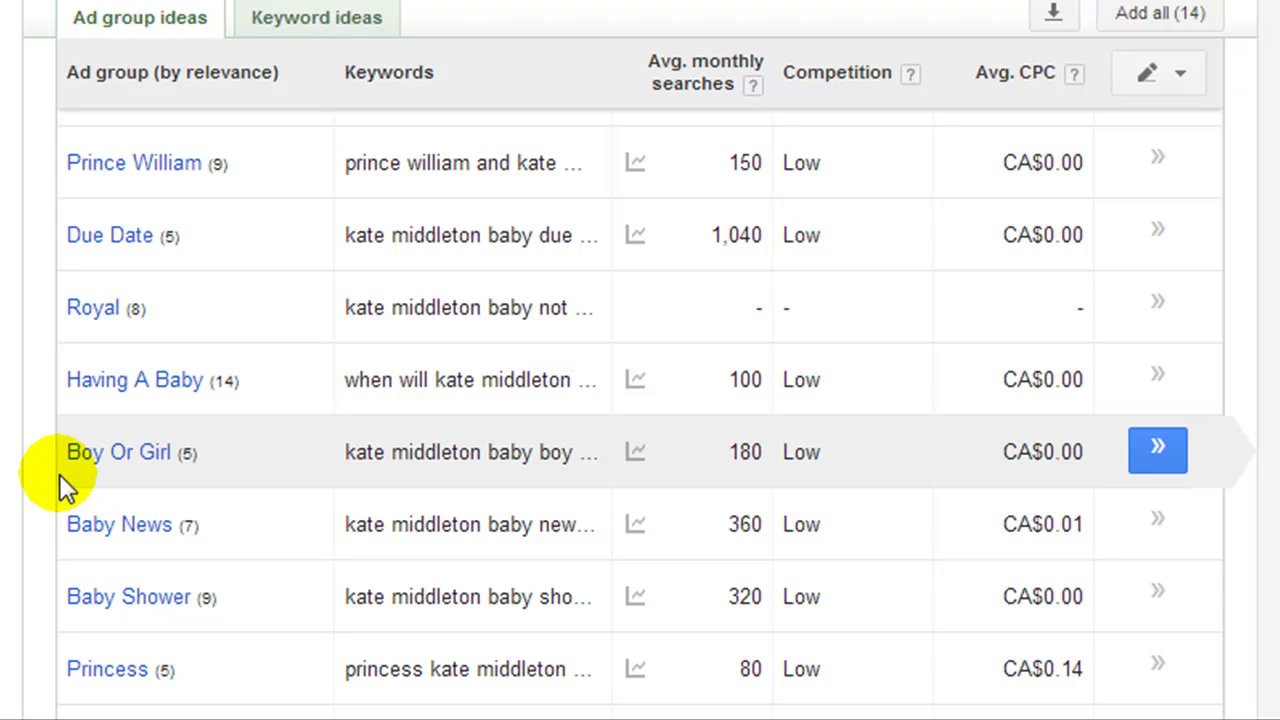
left_click(109, 456)
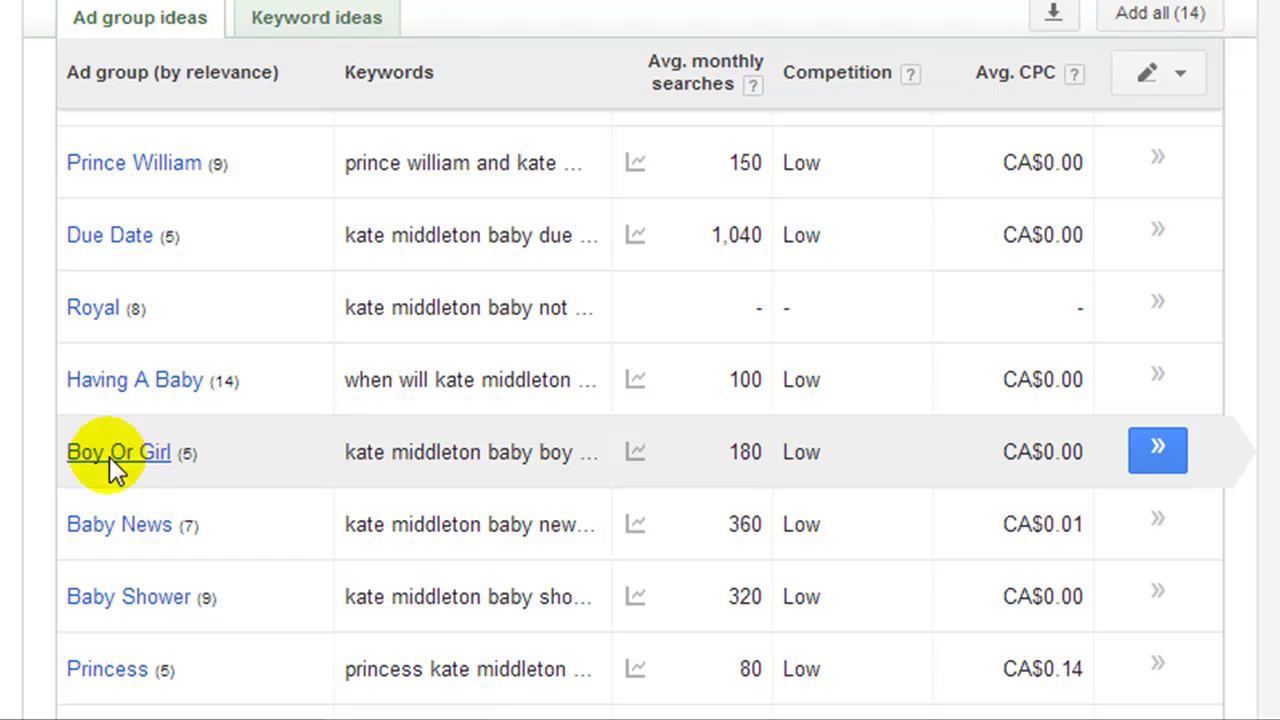
scroll(580, 220, "up", 3)
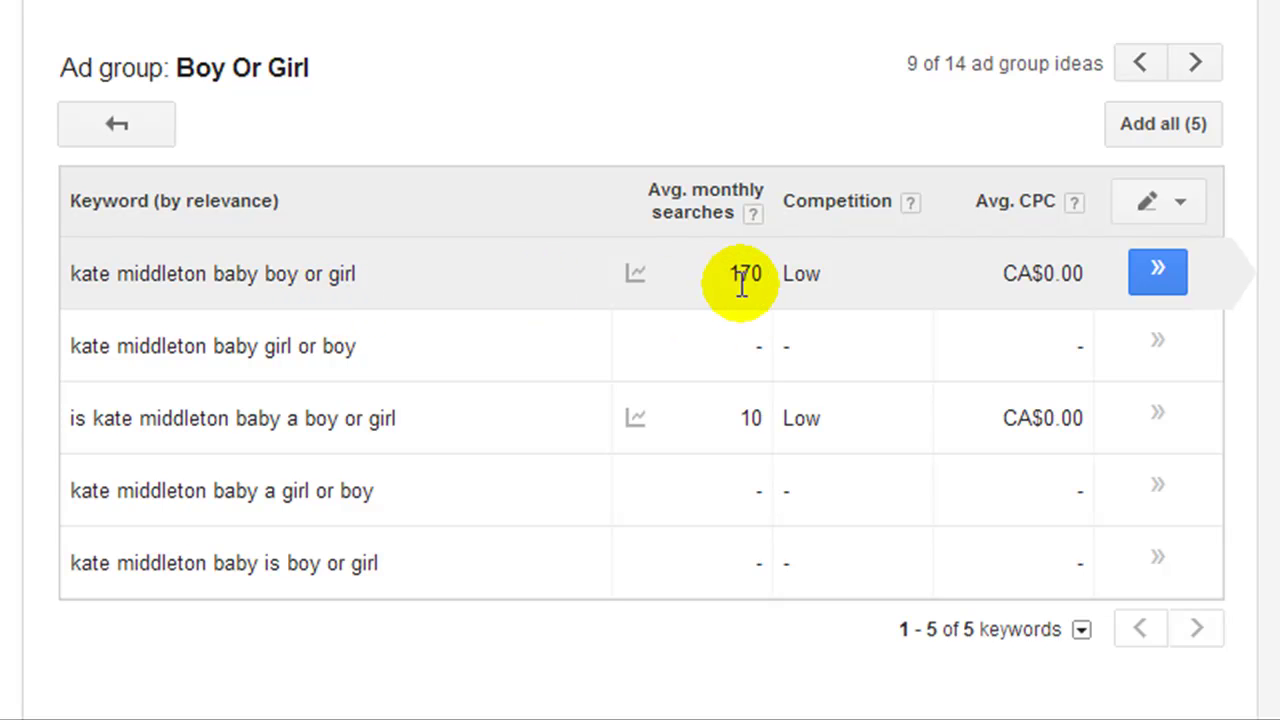
mouse_move(635, 276)
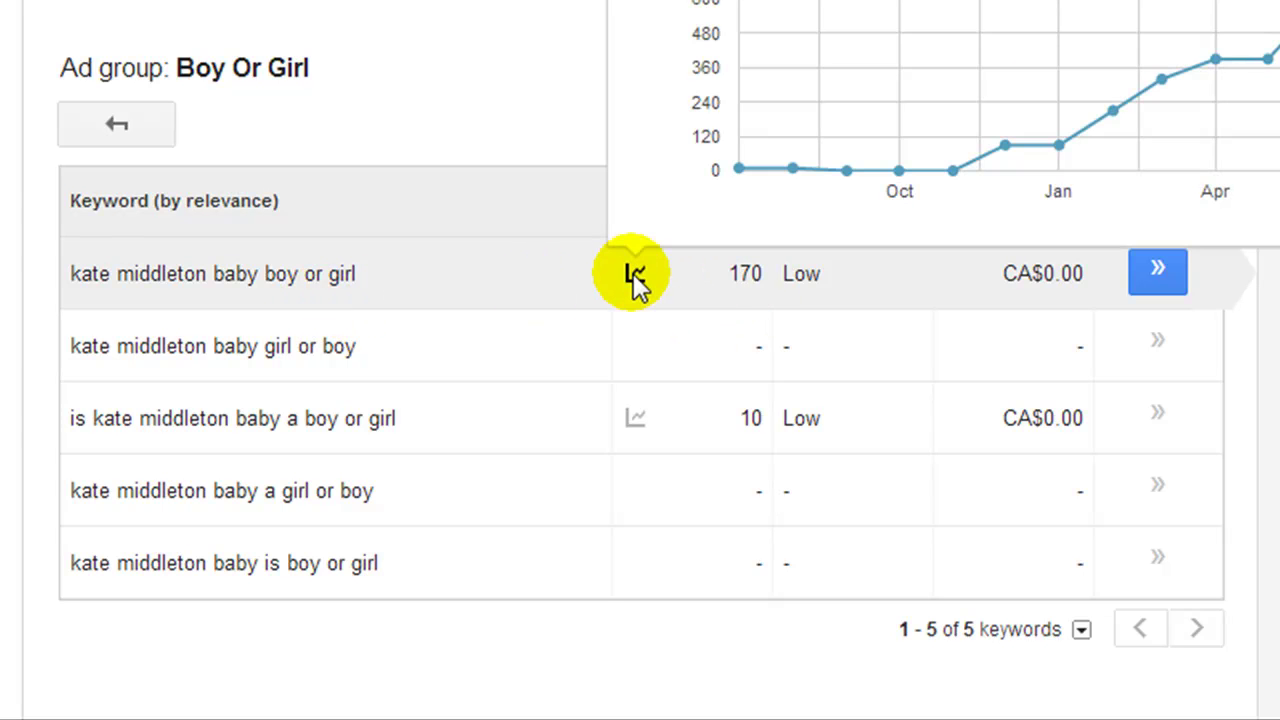
mouse_move(1025, 152)
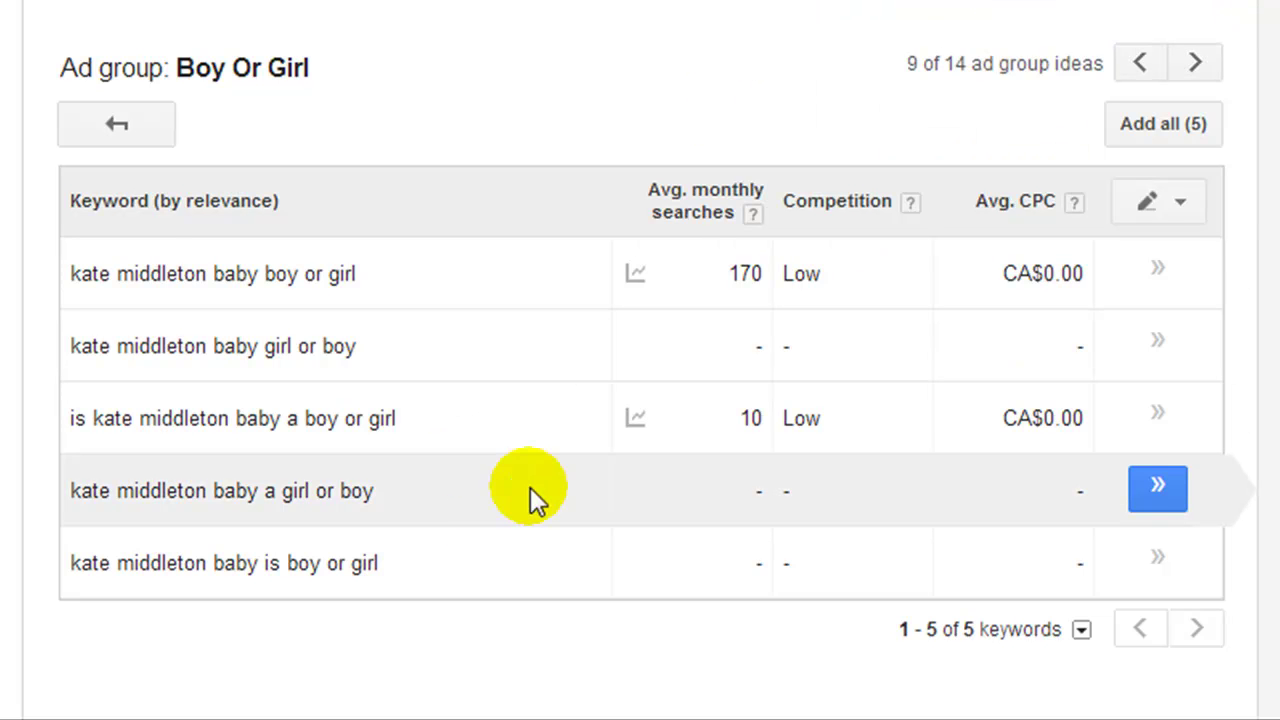
left_click(133, 125)
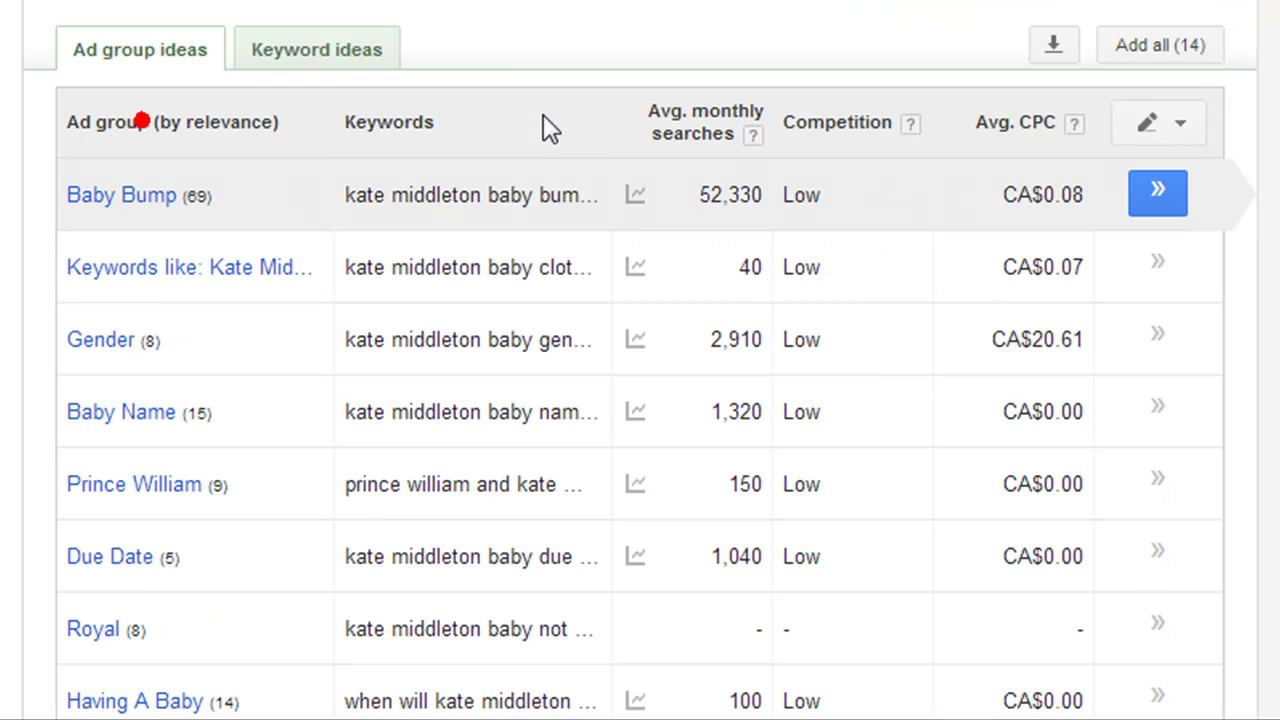
Step: Open the Baby Shower ad group, examine its keywords' average monthly searches and competition, and return to the ad groups
scroll(355, 280, "down", 5)
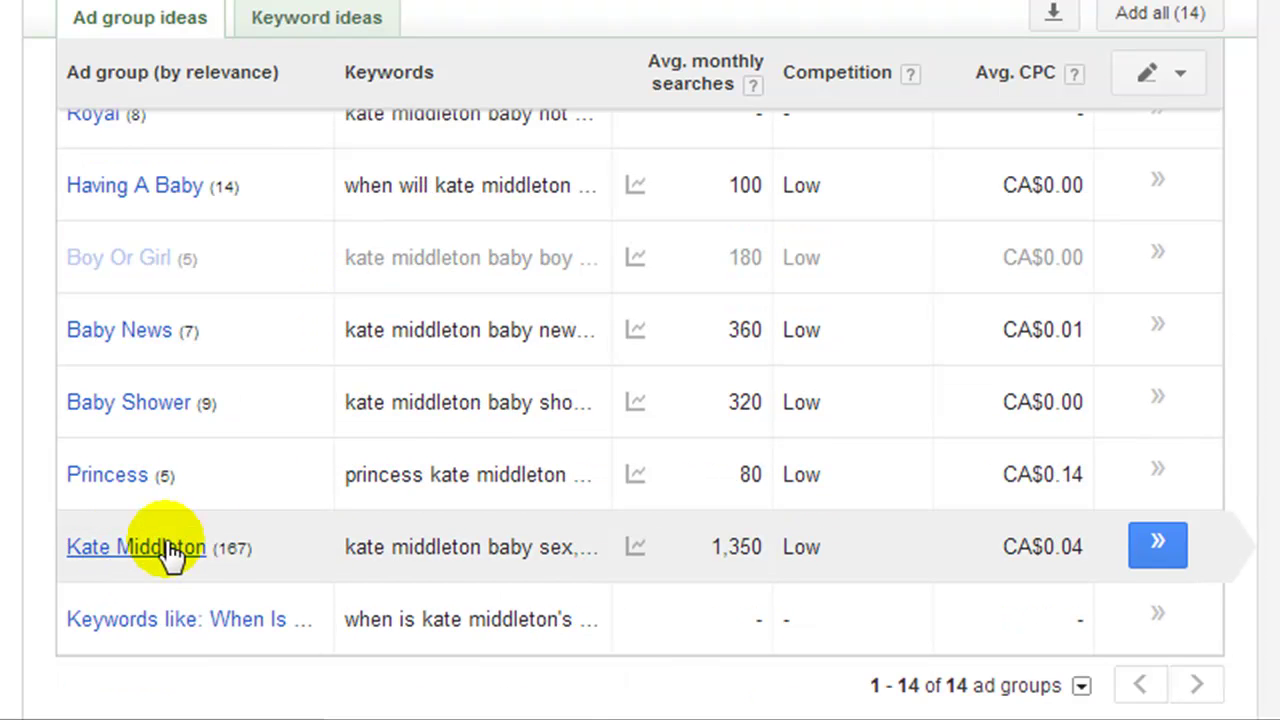
left_click_drag(224, 547, 237, 548)
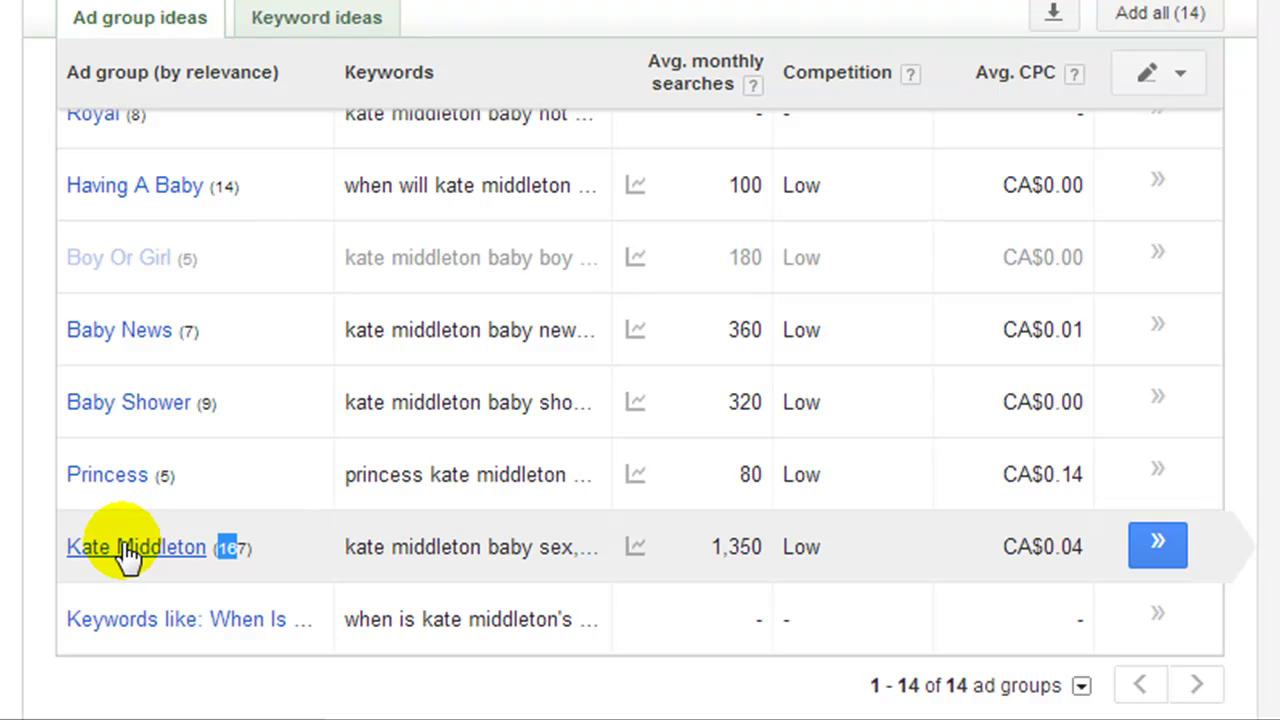
left_click(118, 400)
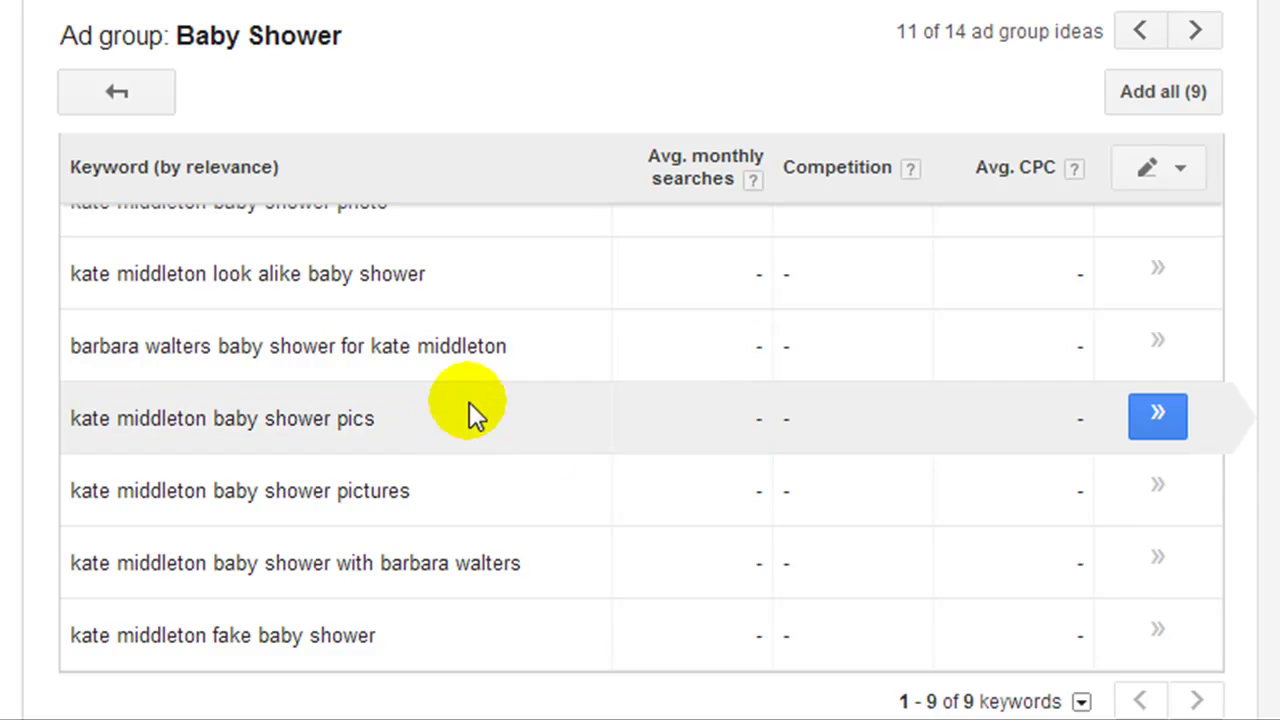
scroll(544, 440, "up", 3)
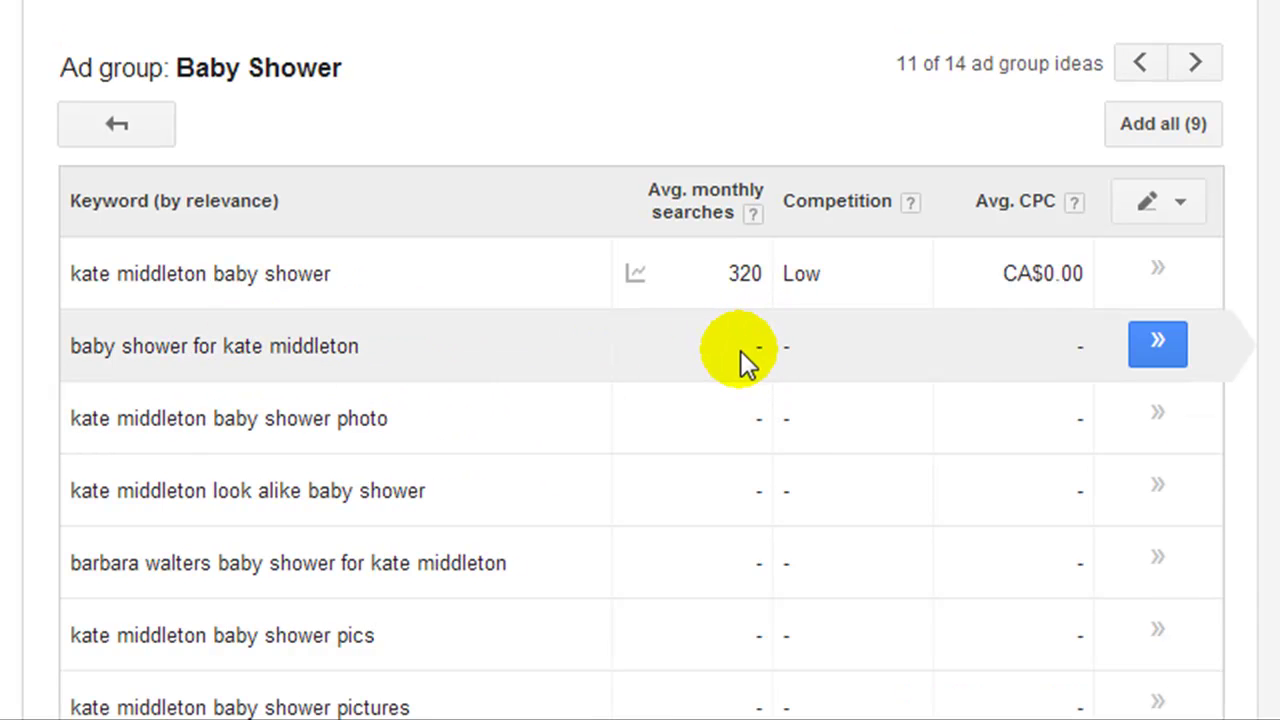
left_click(596, 309)
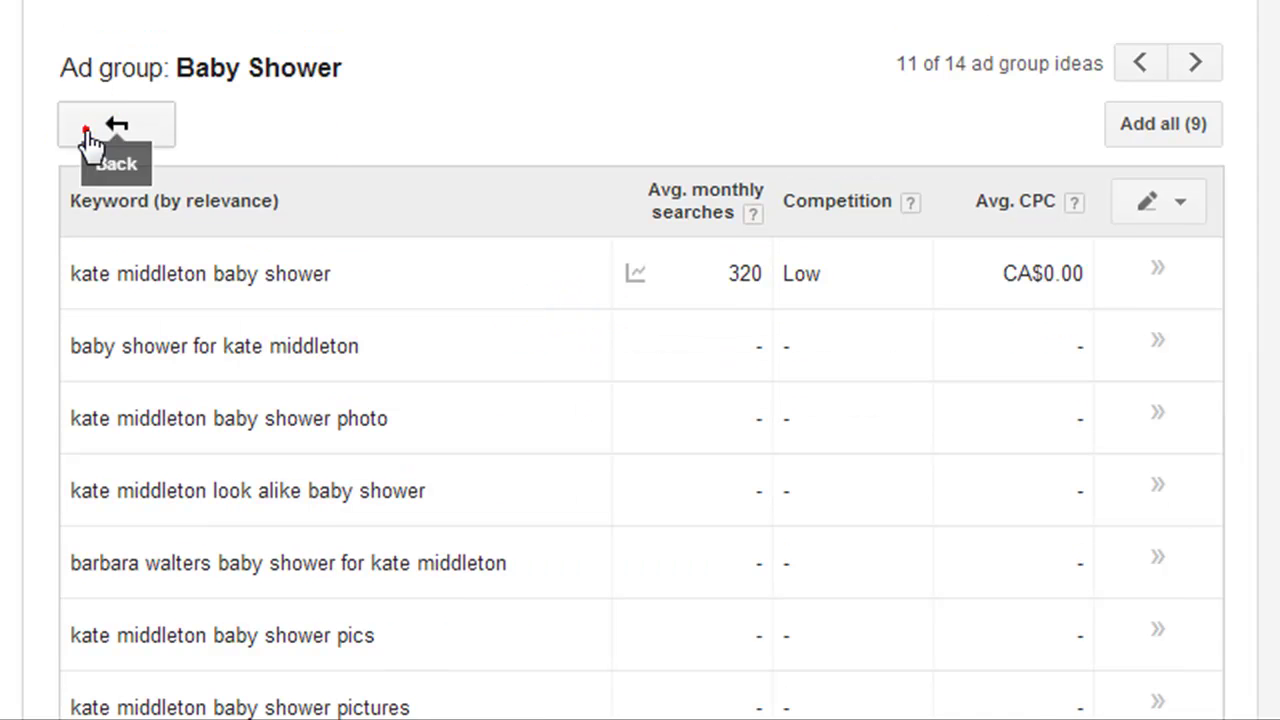
left_click(105, 125)
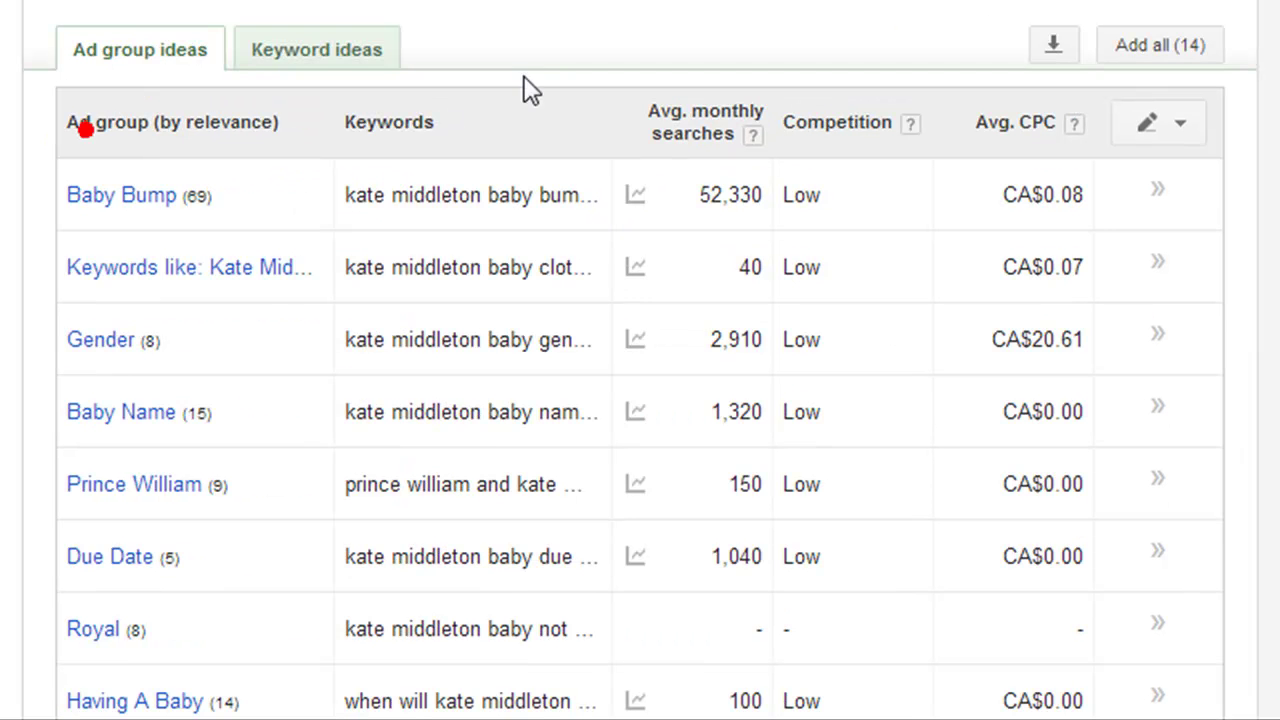
Step: List the individual keyword ideas at 100 keywords per page and review their average monthly searches
left_click(288, 62)
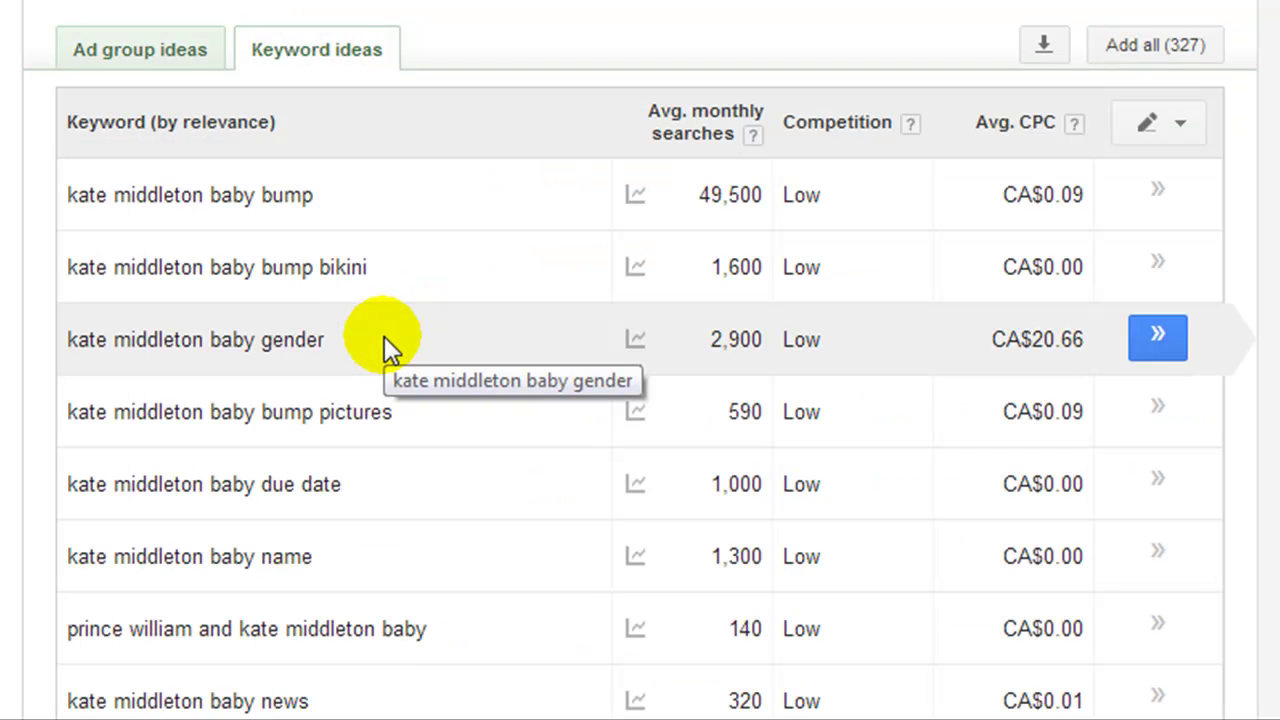
scroll(393, 353, "down", 6)
scroll(390, 353, "down", 7)
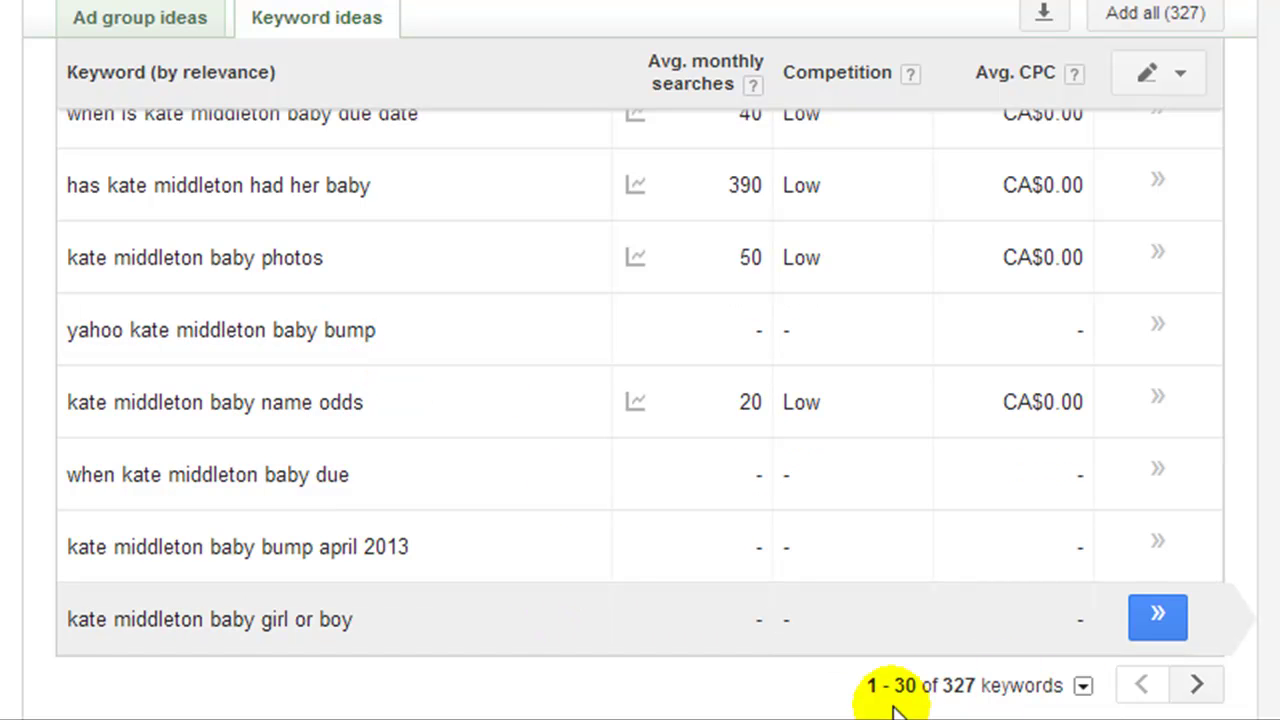
left_click(1084, 688)
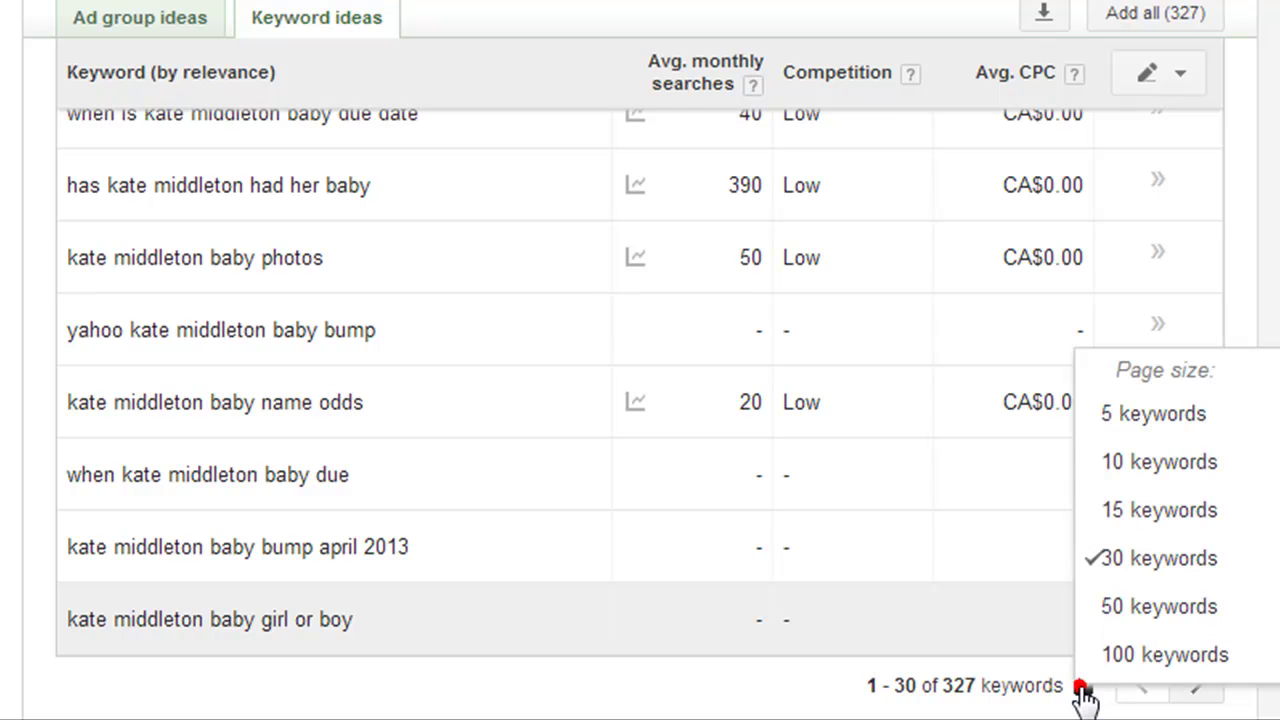
left_click(1113, 655)
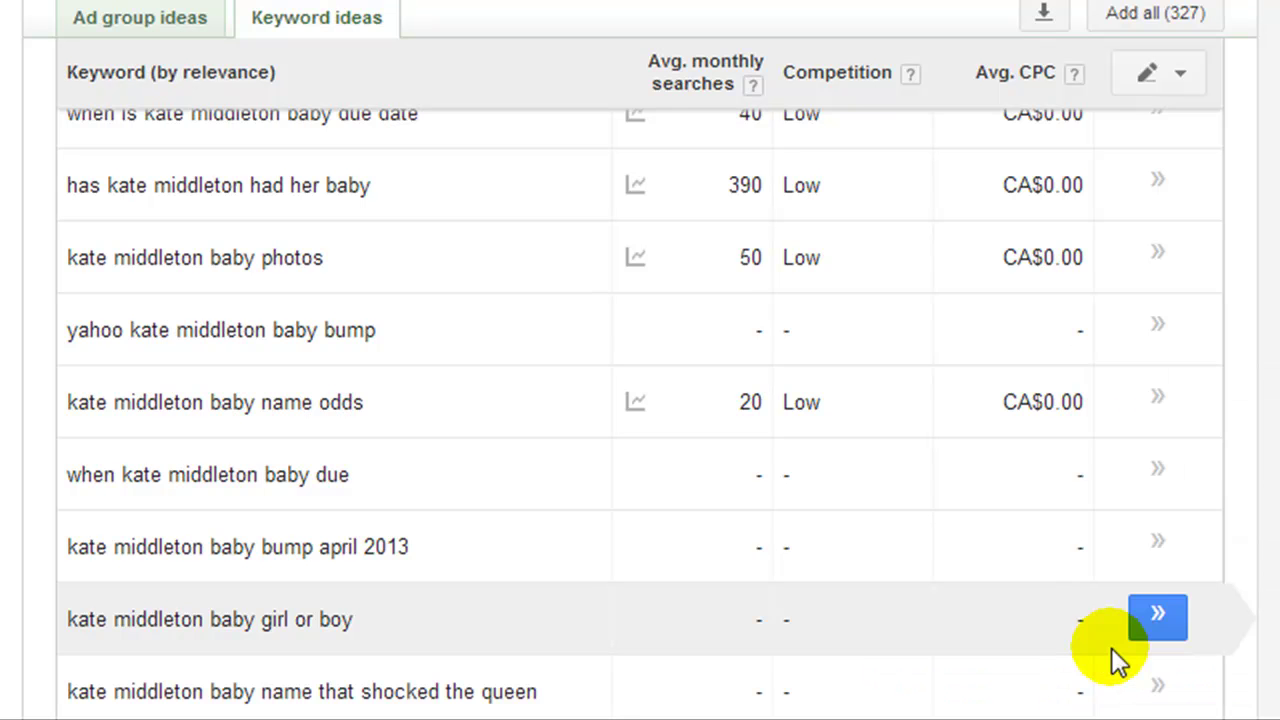
scroll(470, 462, "down", 2)
scroll(519, 418, "up", 5)
scroll(519, 418, "up", 10)
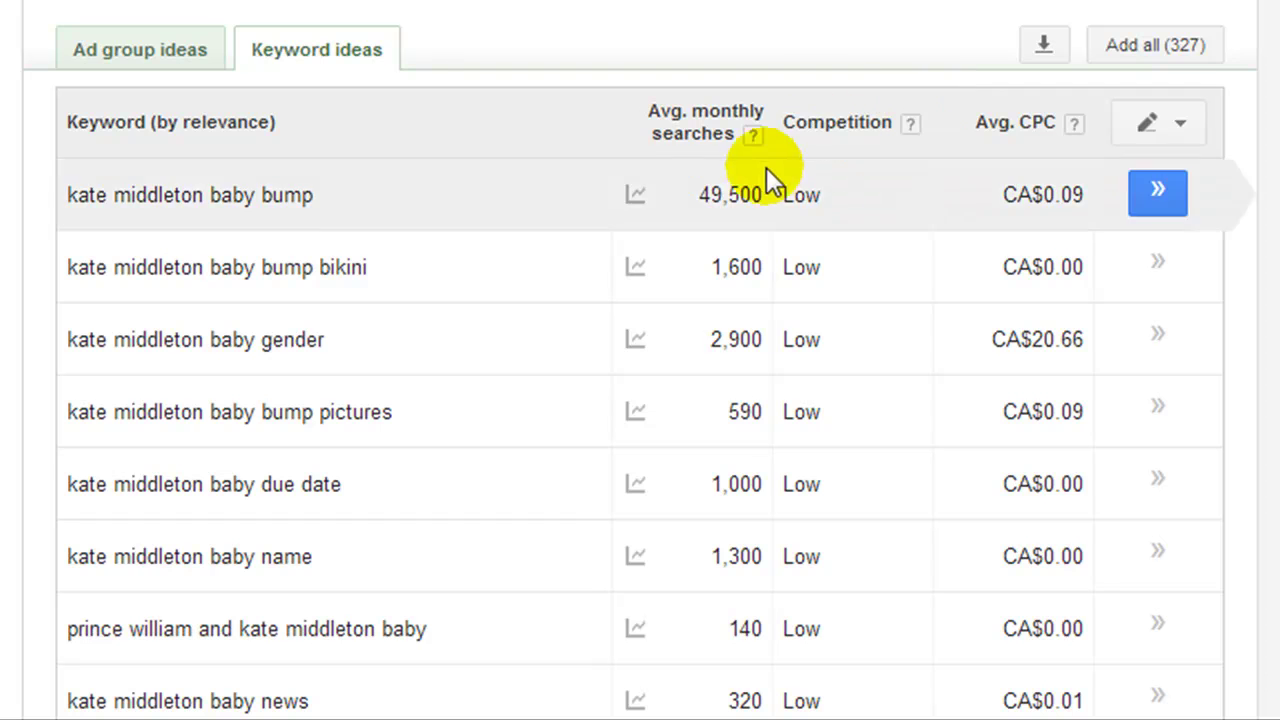
left_click(755, 140)
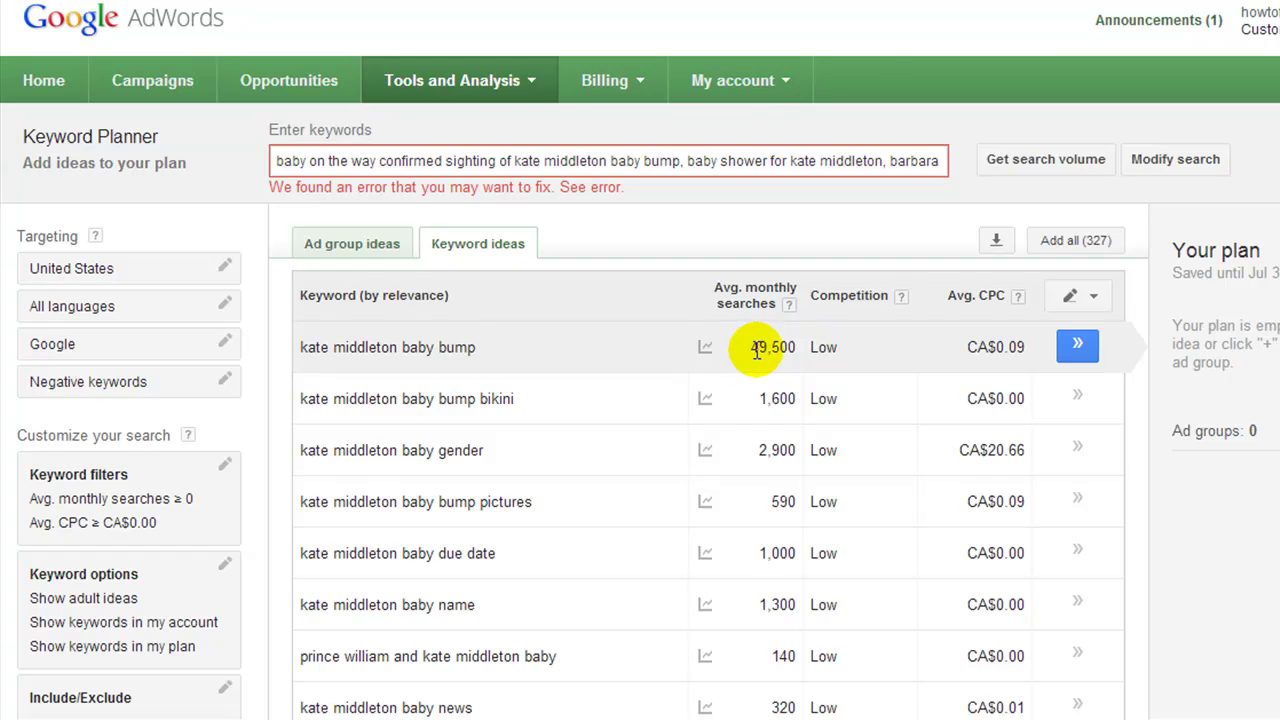
Step: Copy the keyword "kate middleton baby bump" from the keyword ideas
left_click_drag(508, 350, 300, 349)
right_click(310, 350)
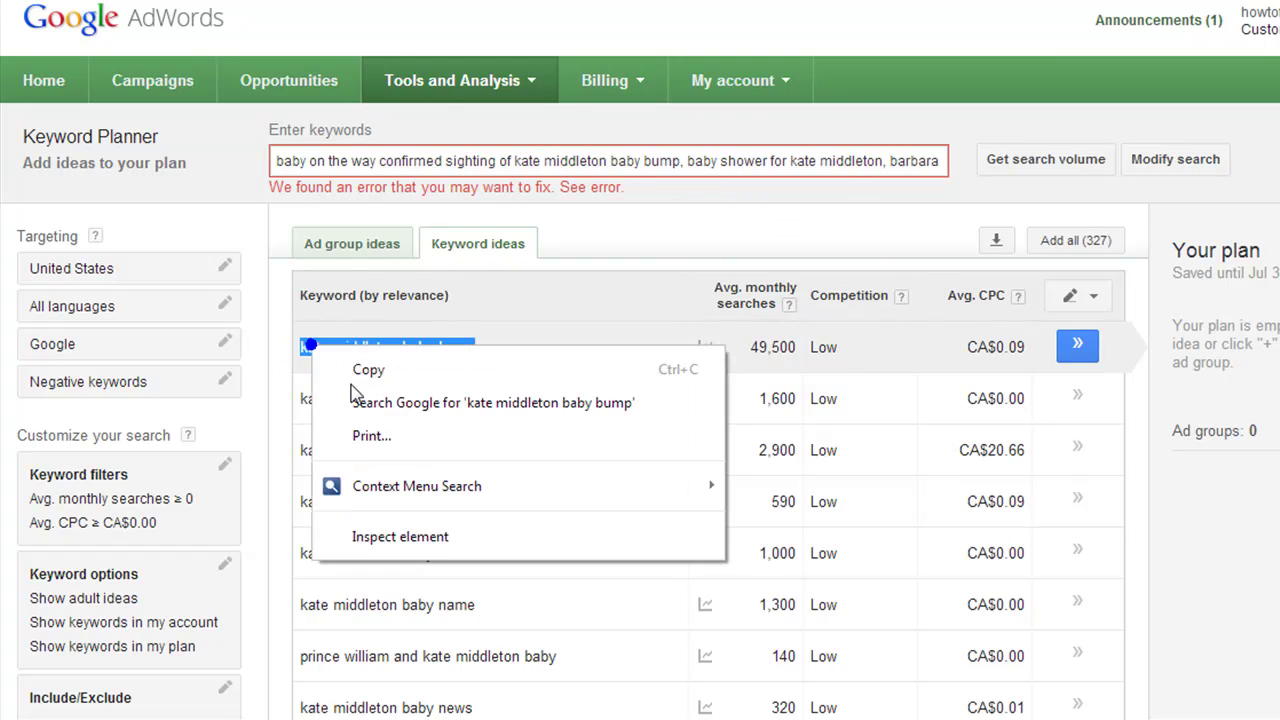
left_click(370, 372)
Step: In the old Keyword Tool, remove the Canada location filter and enter "kate middleton baby bump" as the word or phrase
left_click(529, 80)
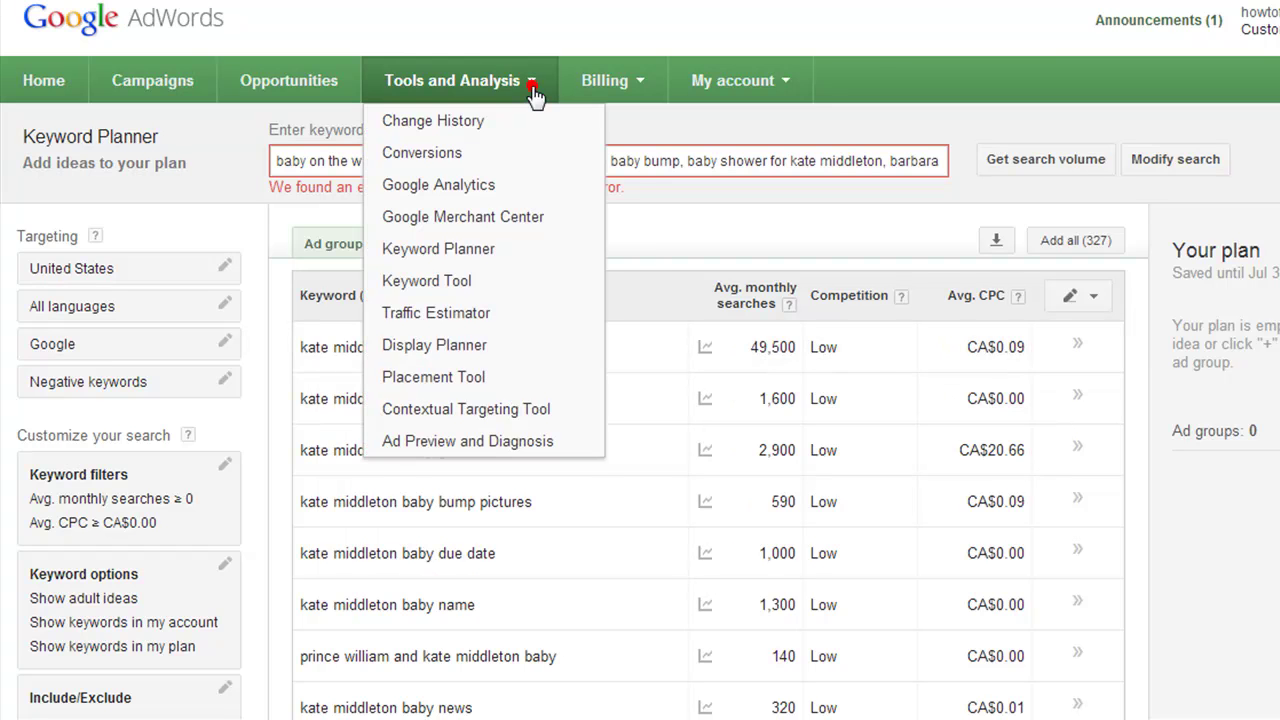
left_click(428, 284)
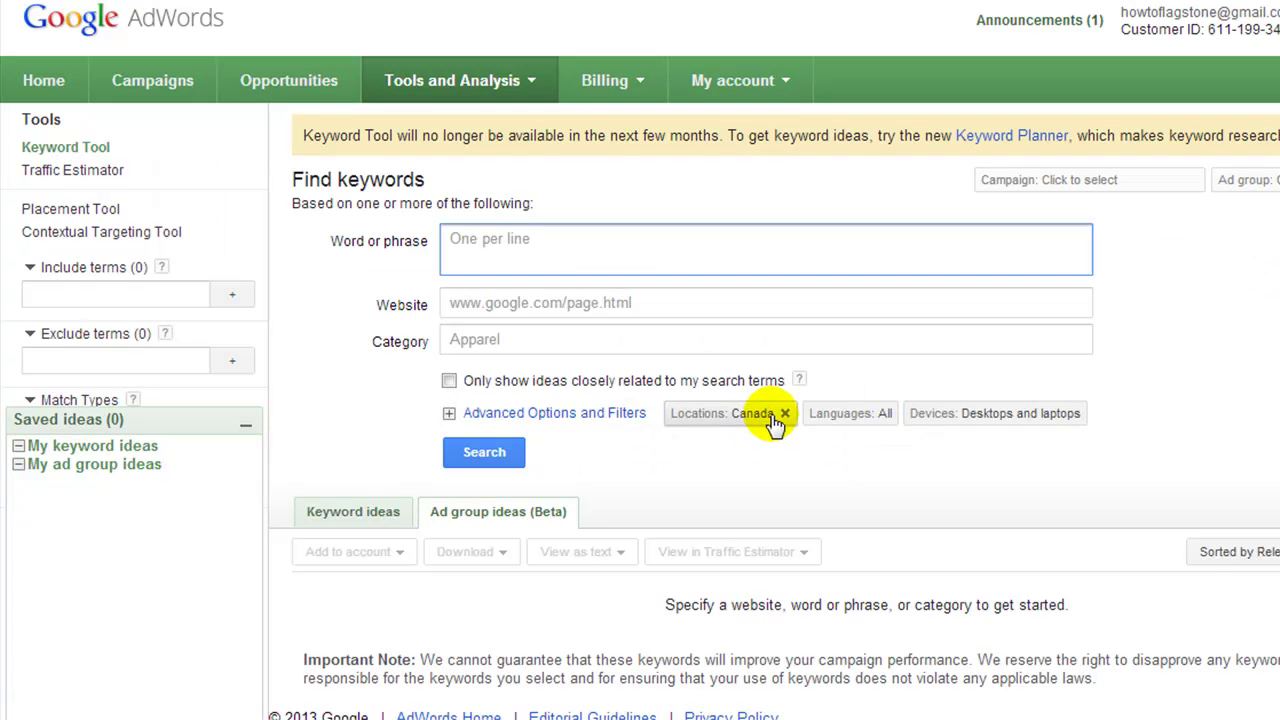
left_click(785, 418)
left_click(492, 245)
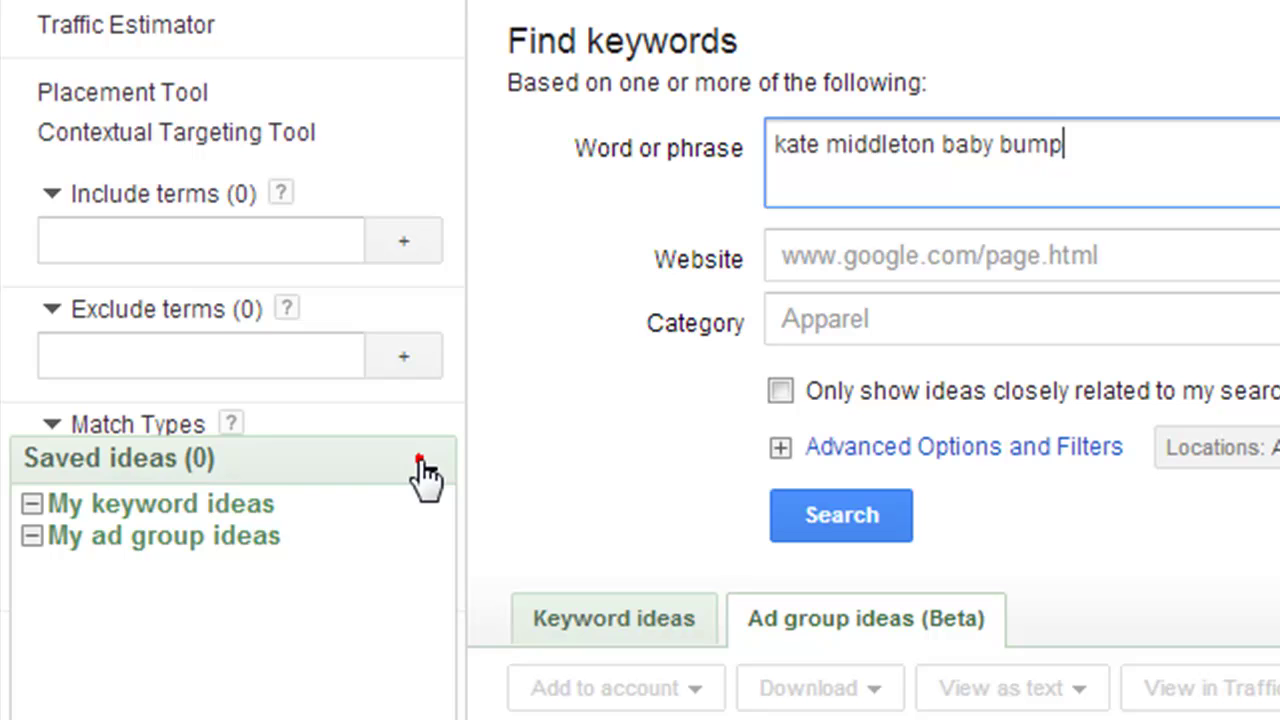
Step: Collapse the saved ideas, search for "kate middleton baby bump", and add the exact and phrase match types to the results
left_click(420, 464)
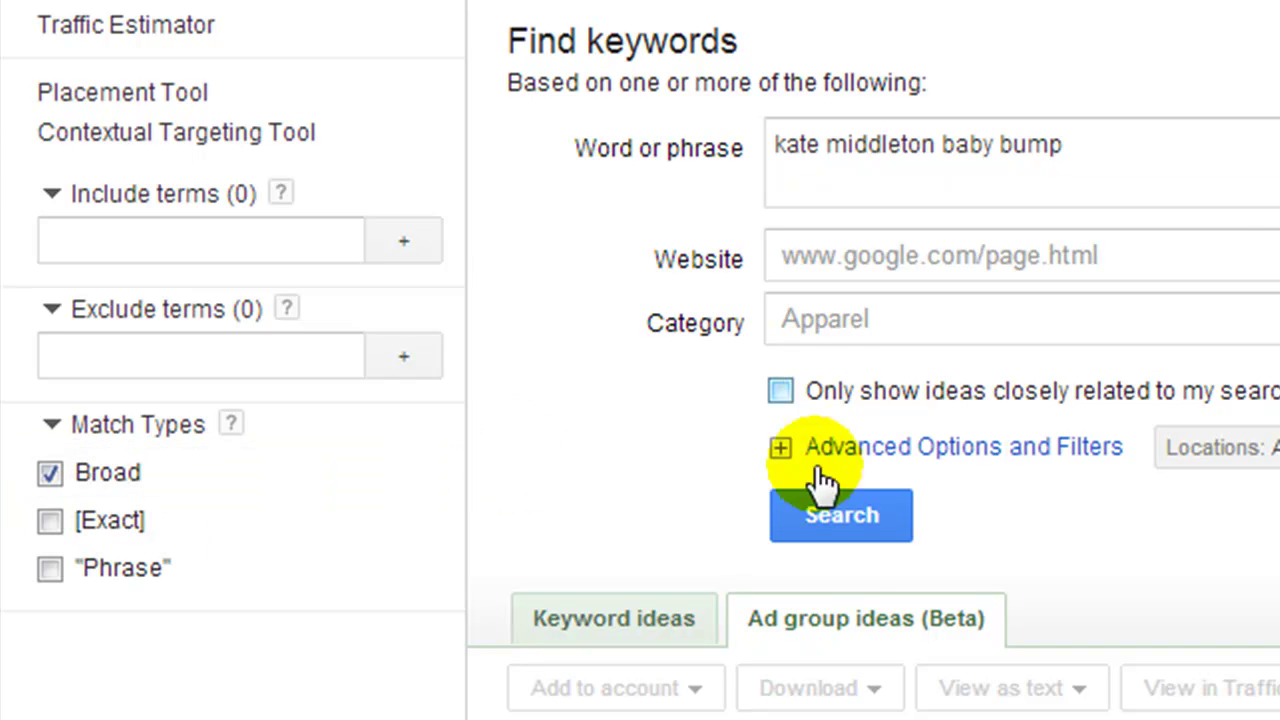
left_click(845, 517)
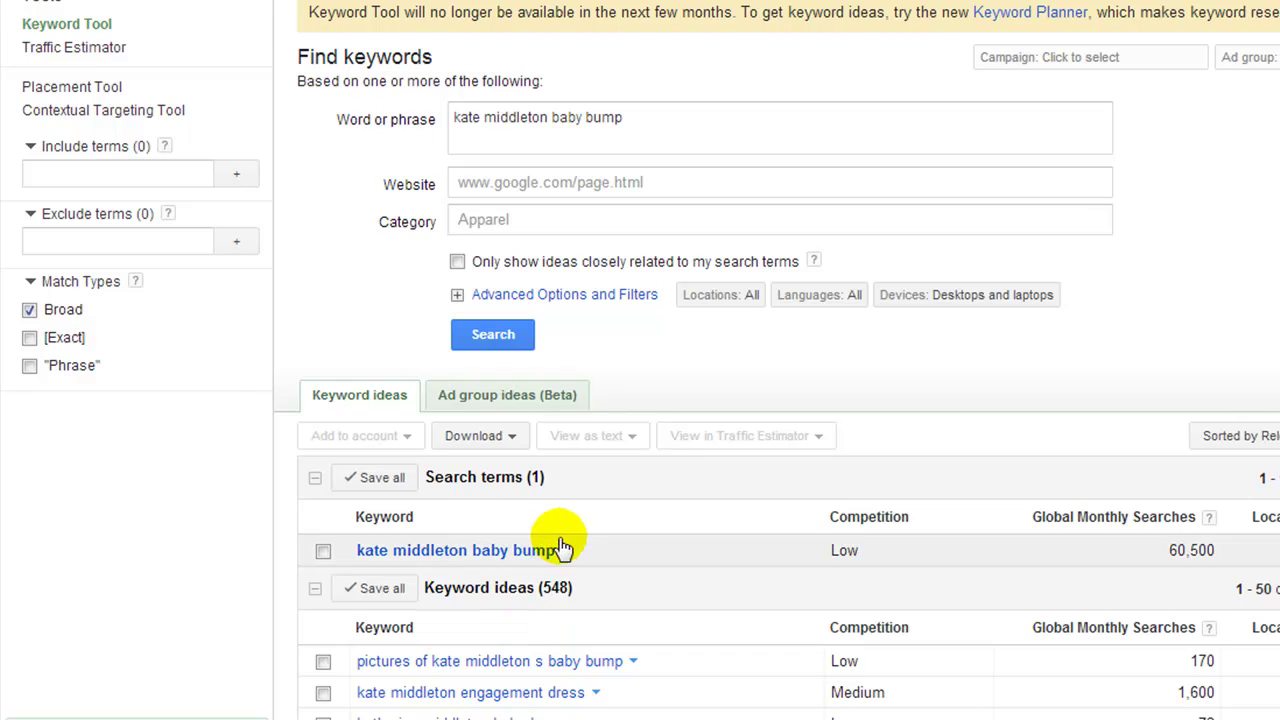
left_click(31, 337)
left_click(30, 366)
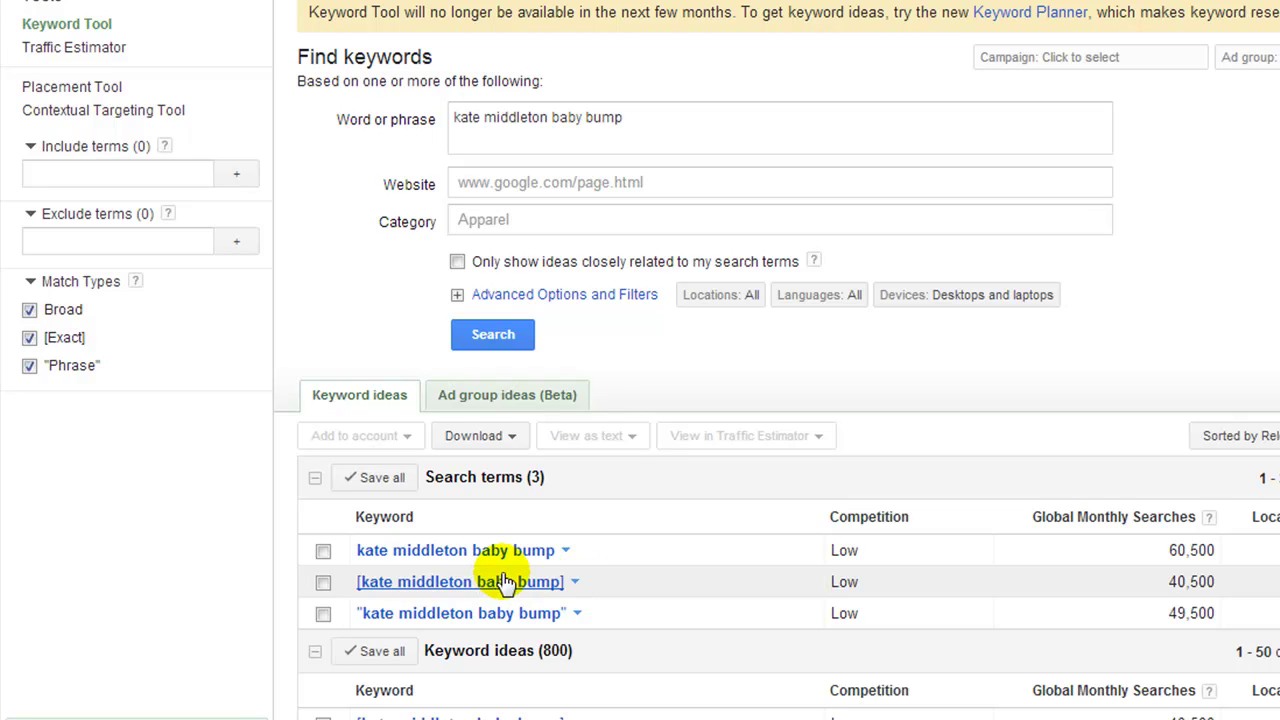
Step: Add "kate middleton and baby bump" as a second line in the word or phrase to search
double_click(622, 117)
left_click(628, 117)
key("Return")
key("BackSpace")
scroll(507, 258, "up", 1)
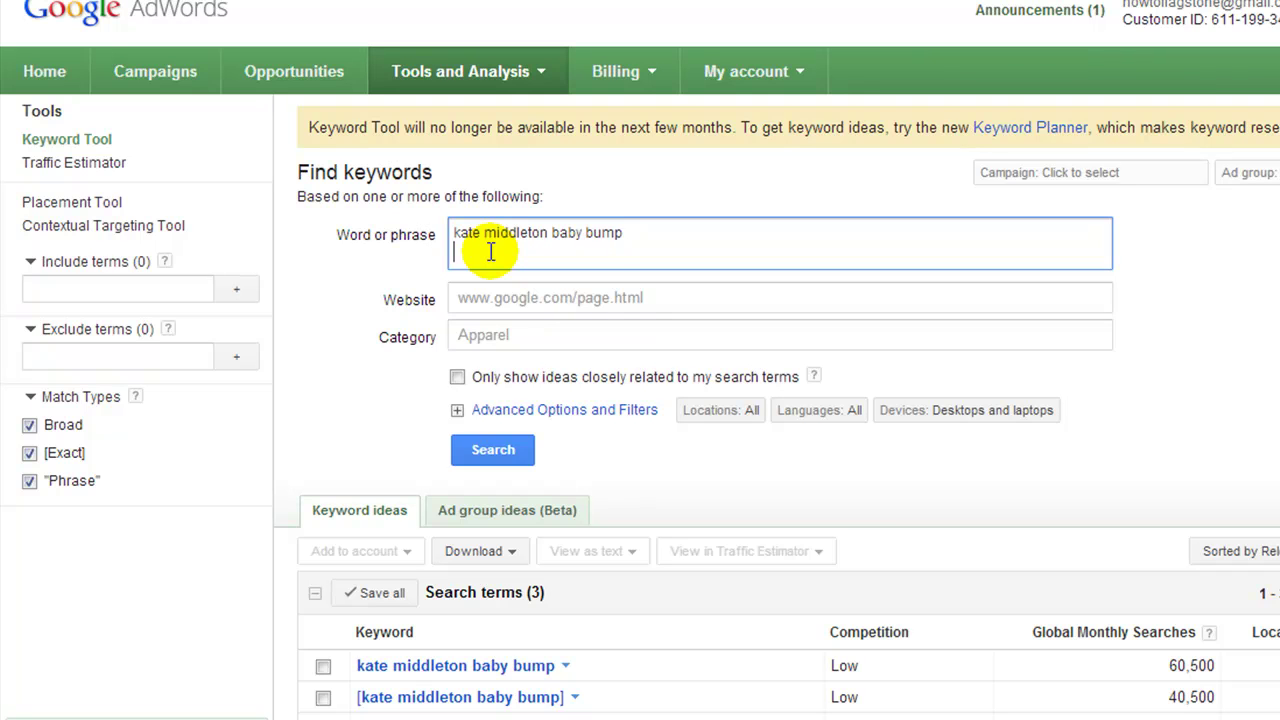
key("ctrl+v")
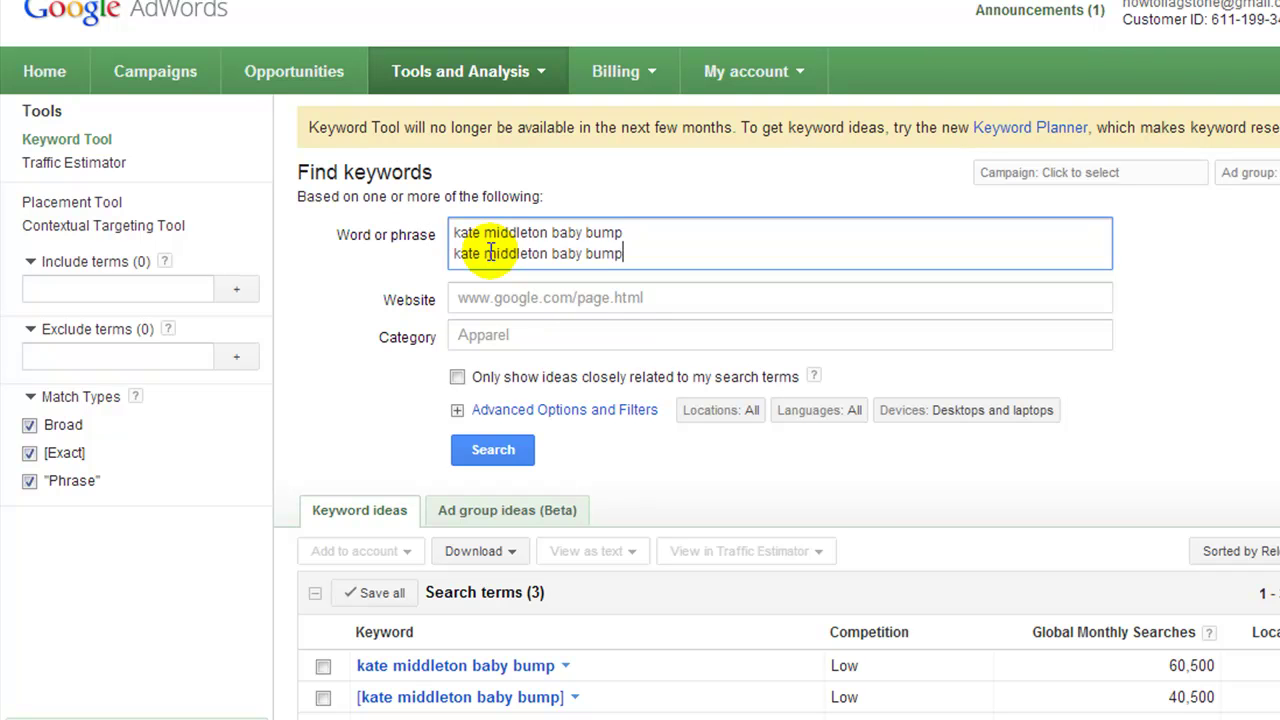
left_click(551, 253)
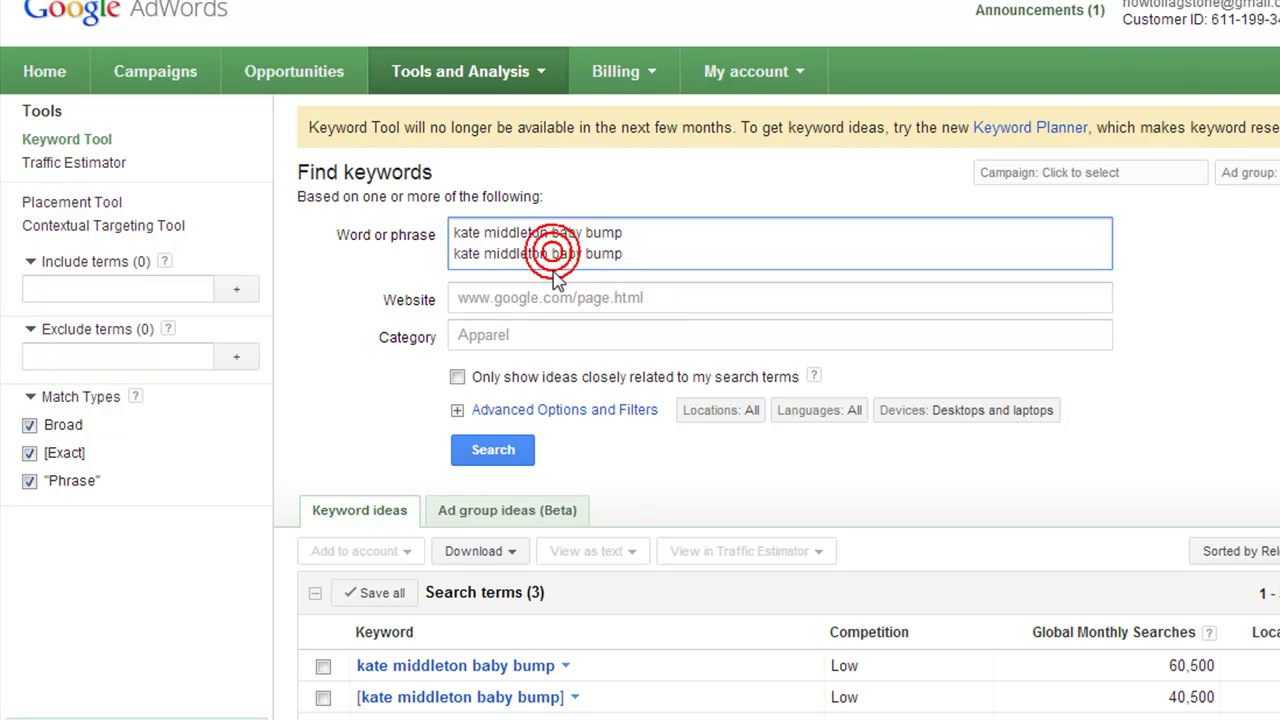
type("and")
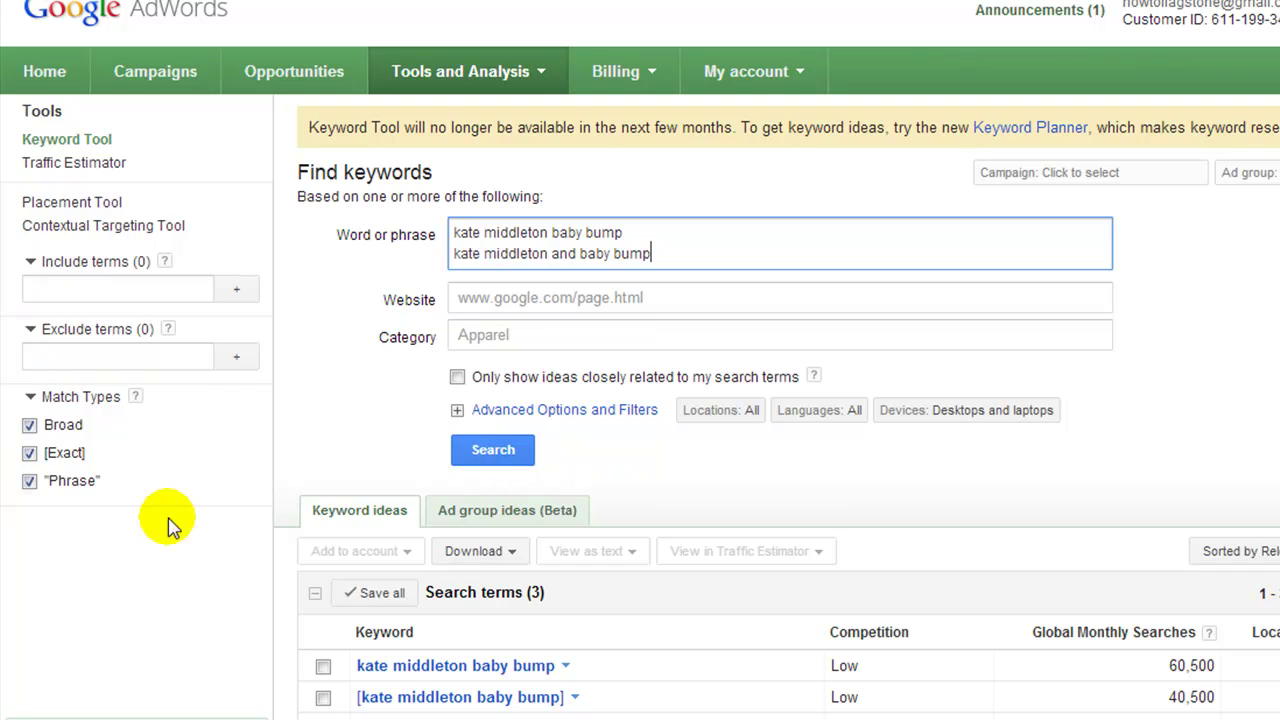
Step: Search both phrases with only broad and exact match types and compare their global and local monthly searches
left_click(29, 481)
left_click(482, 448)
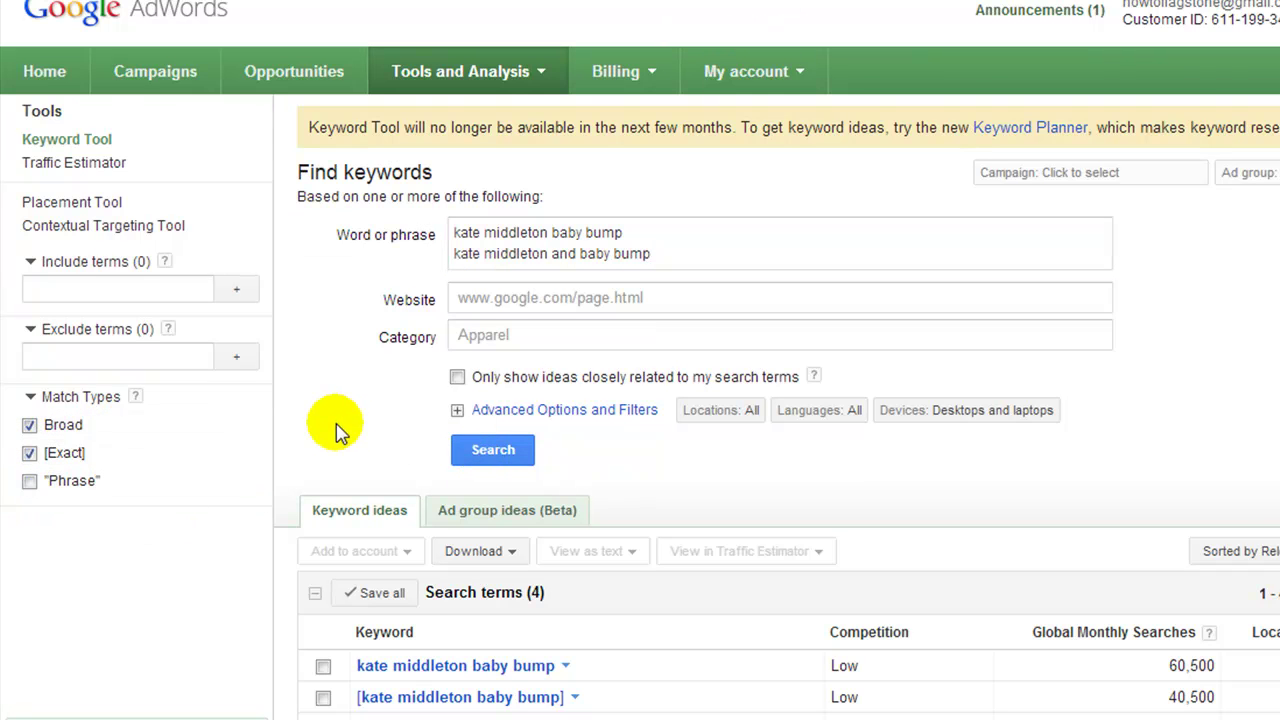
scroll(320, 420, "down", 3)
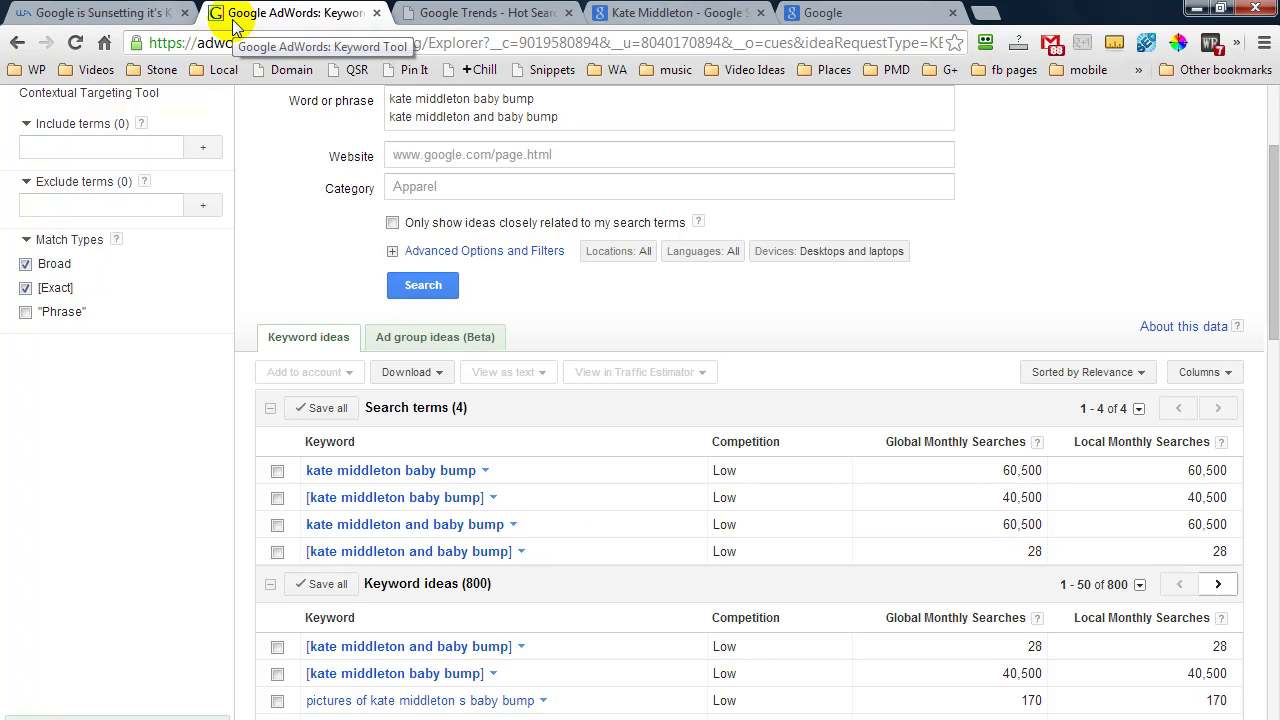
scroll(266, 235, "up", 3)
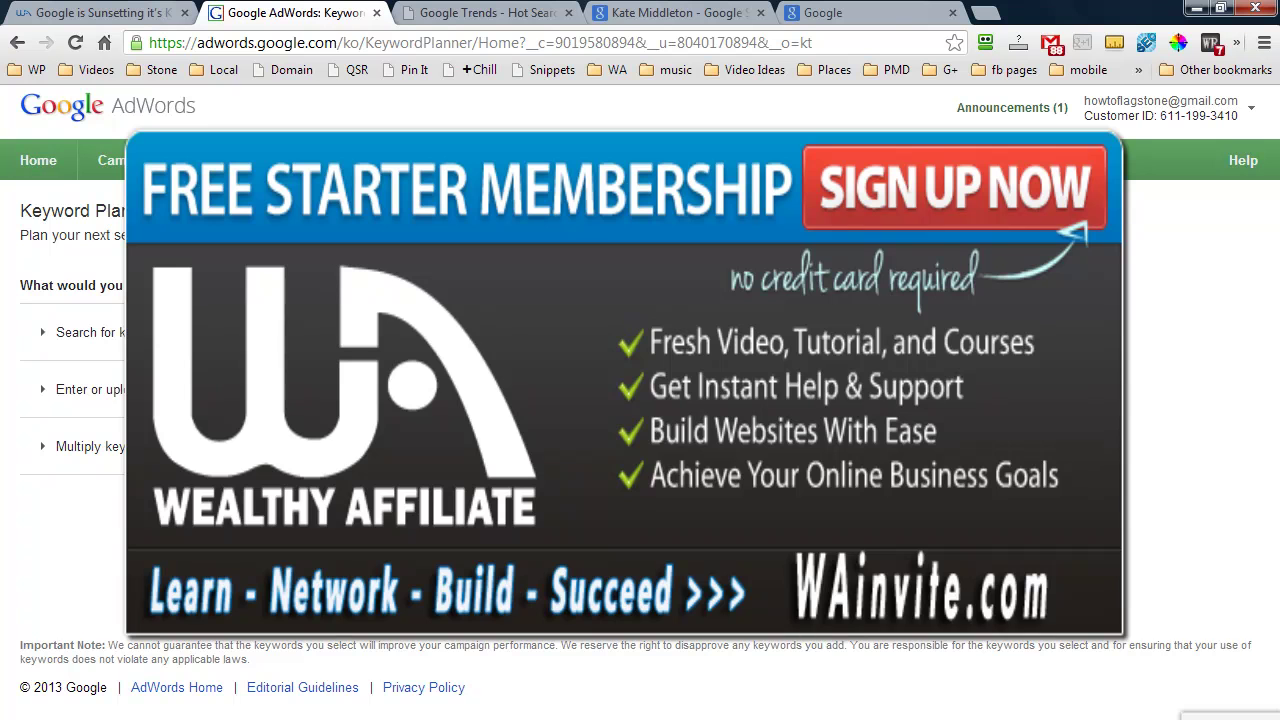
Step: In Keyword Planner, get keyword and ad group ideas for the product or service "kate middleton baby bump"
left_click(118, 337)
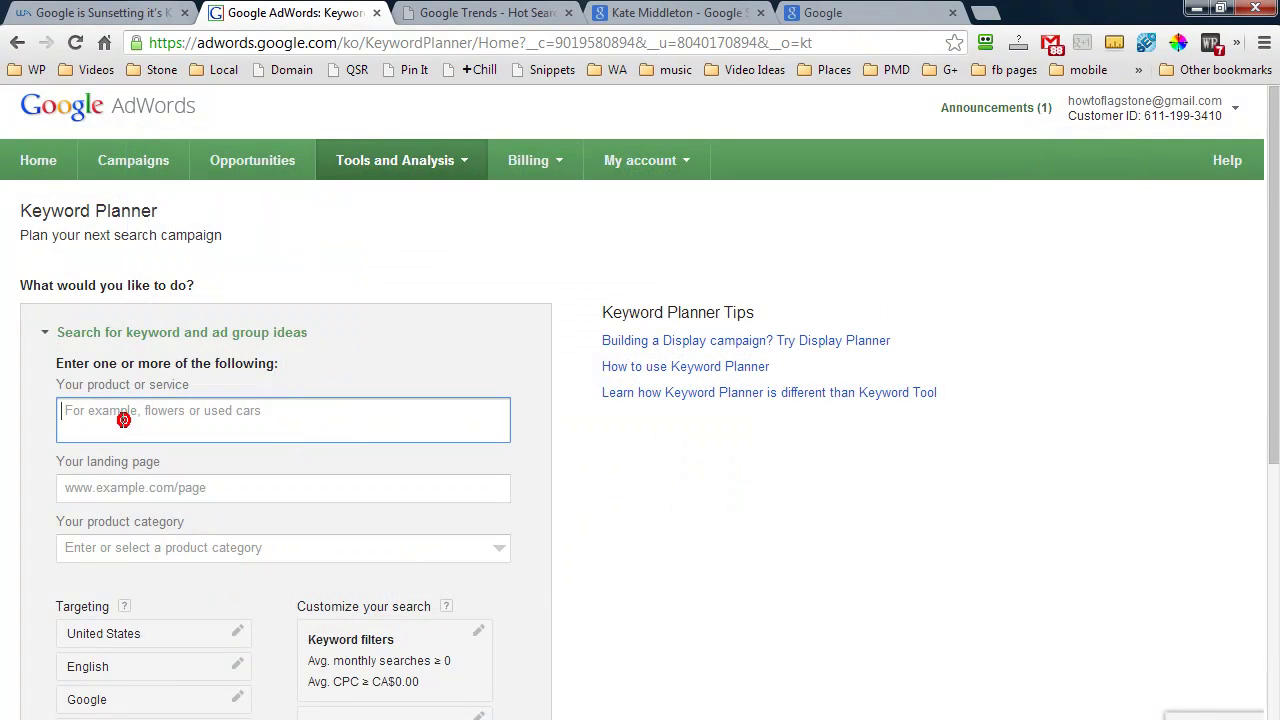
left_click(123, 420)
key("ctrl+v")
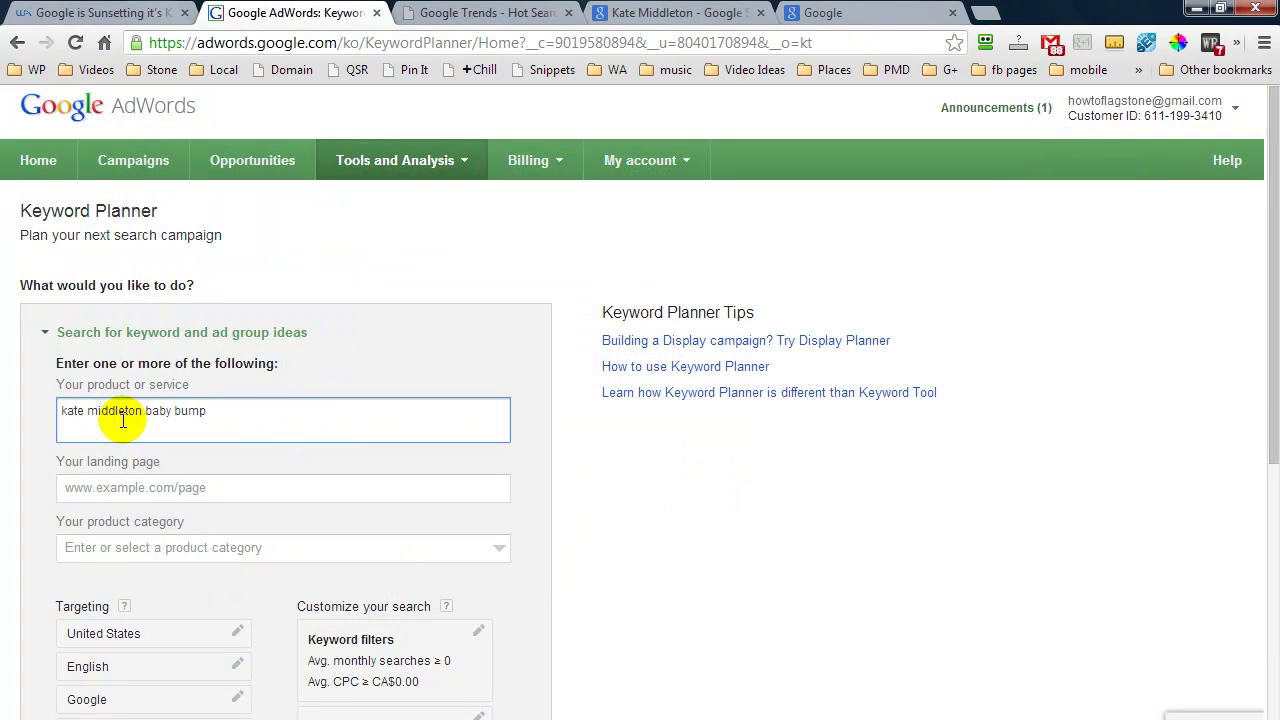
scroll(140, 446, "down", 4)
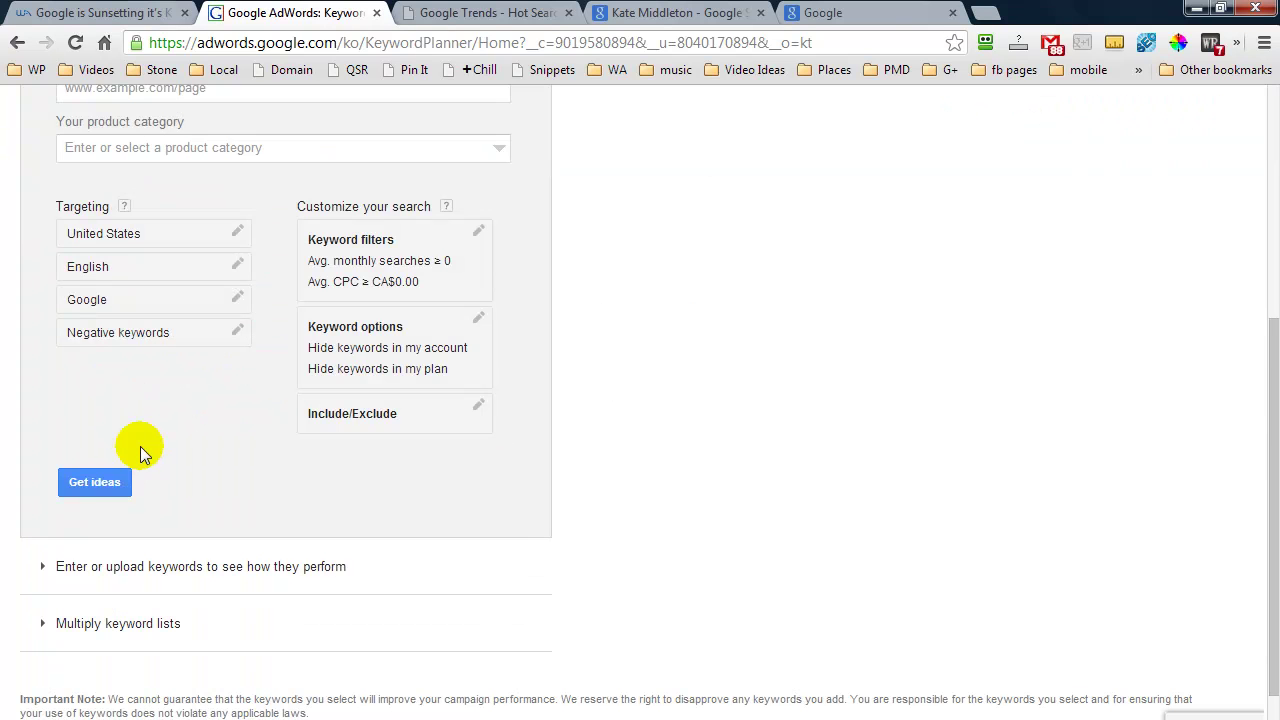
left_click(90, 484)
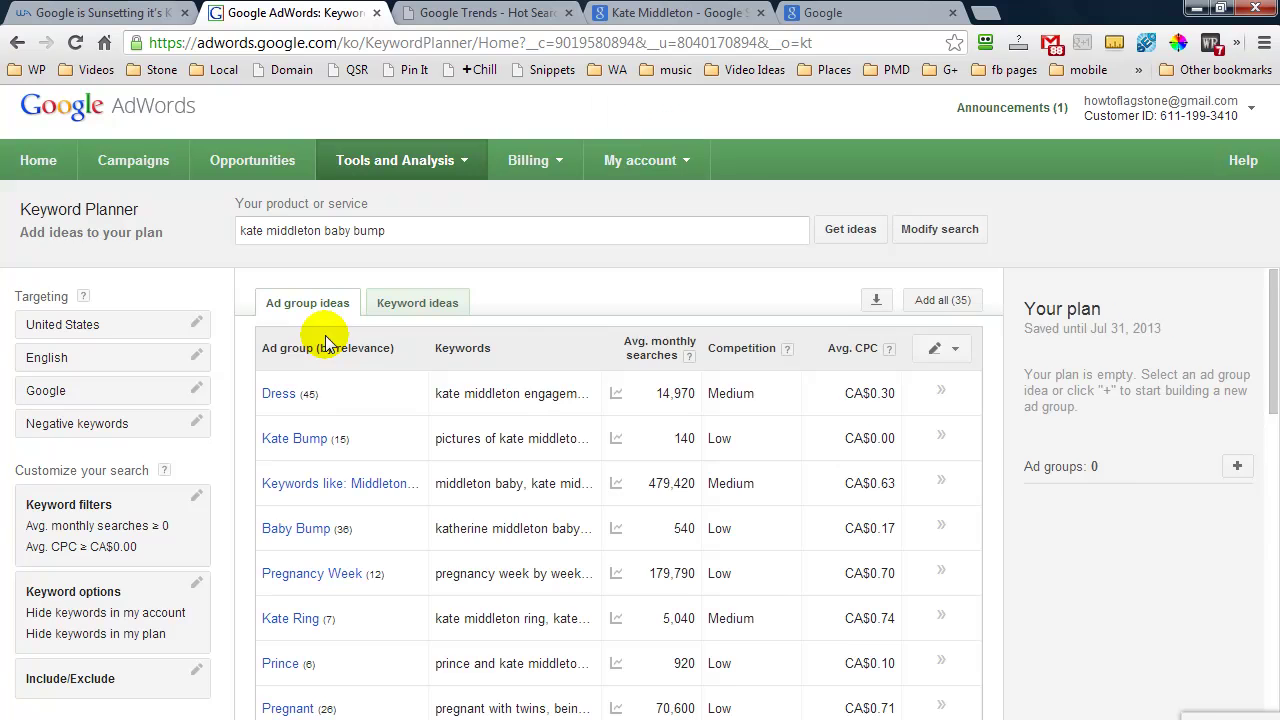
Step: Open the Dress ad group and examine the 12-month search trend of "kate middleton engagement dress"
left_click(280, 393)
mouse_move(615, 447)
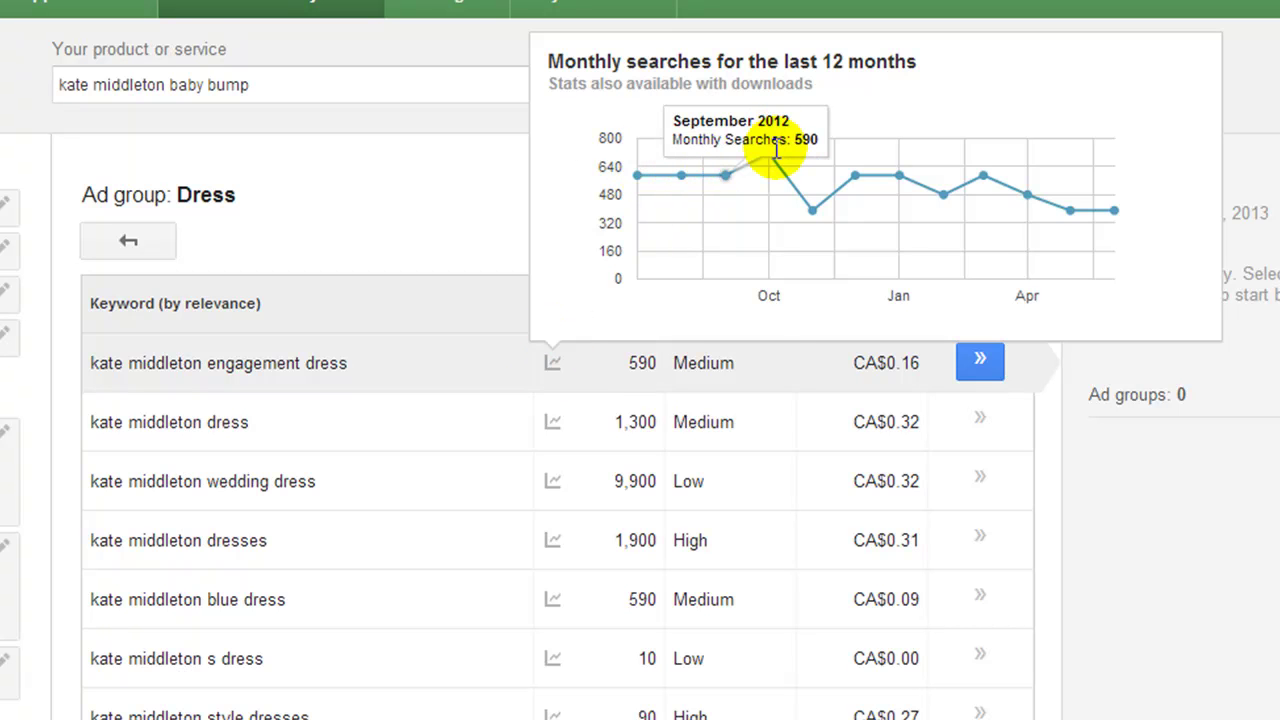
mouse_move(812, 212)
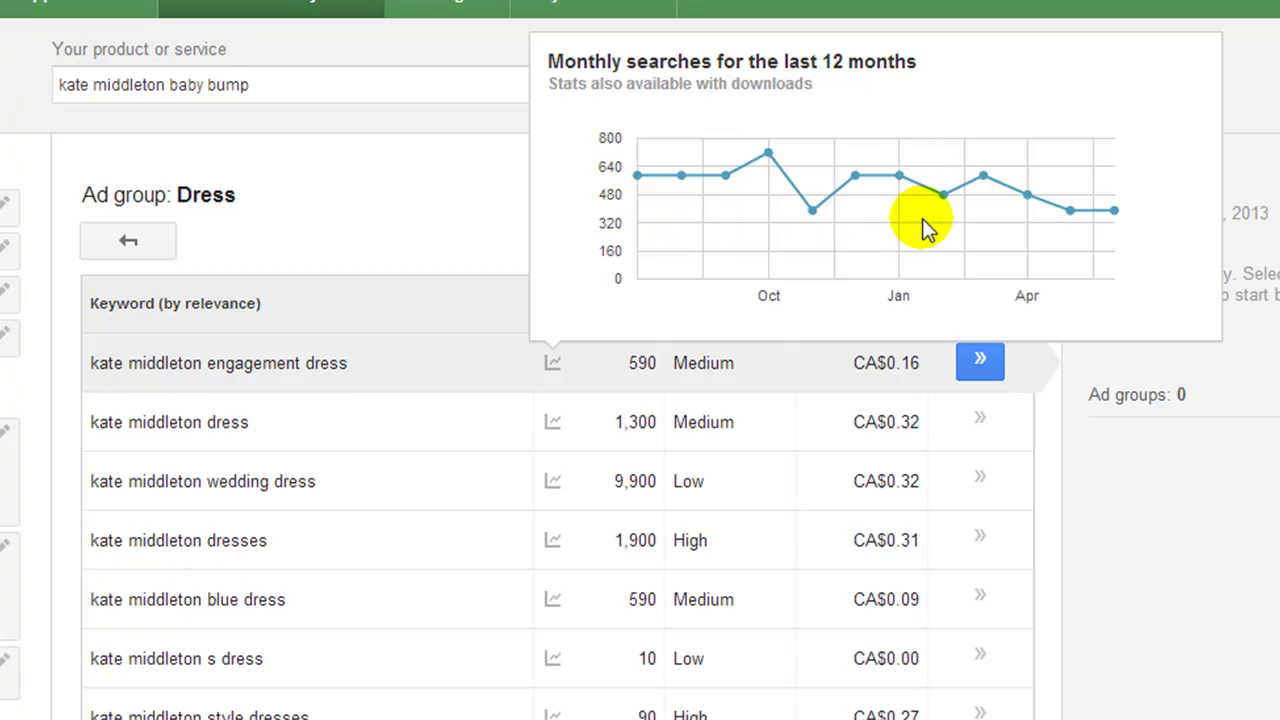
mouse_move(1026, 200)
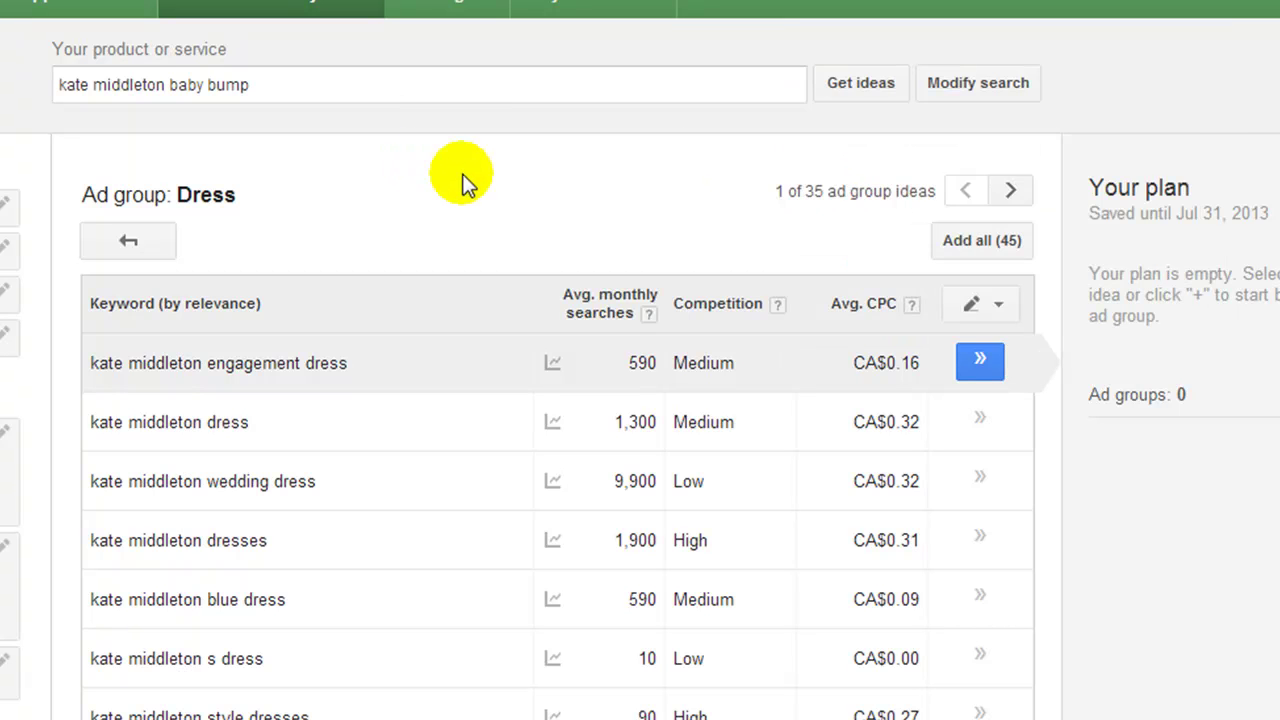
mouse_move(553, 363)
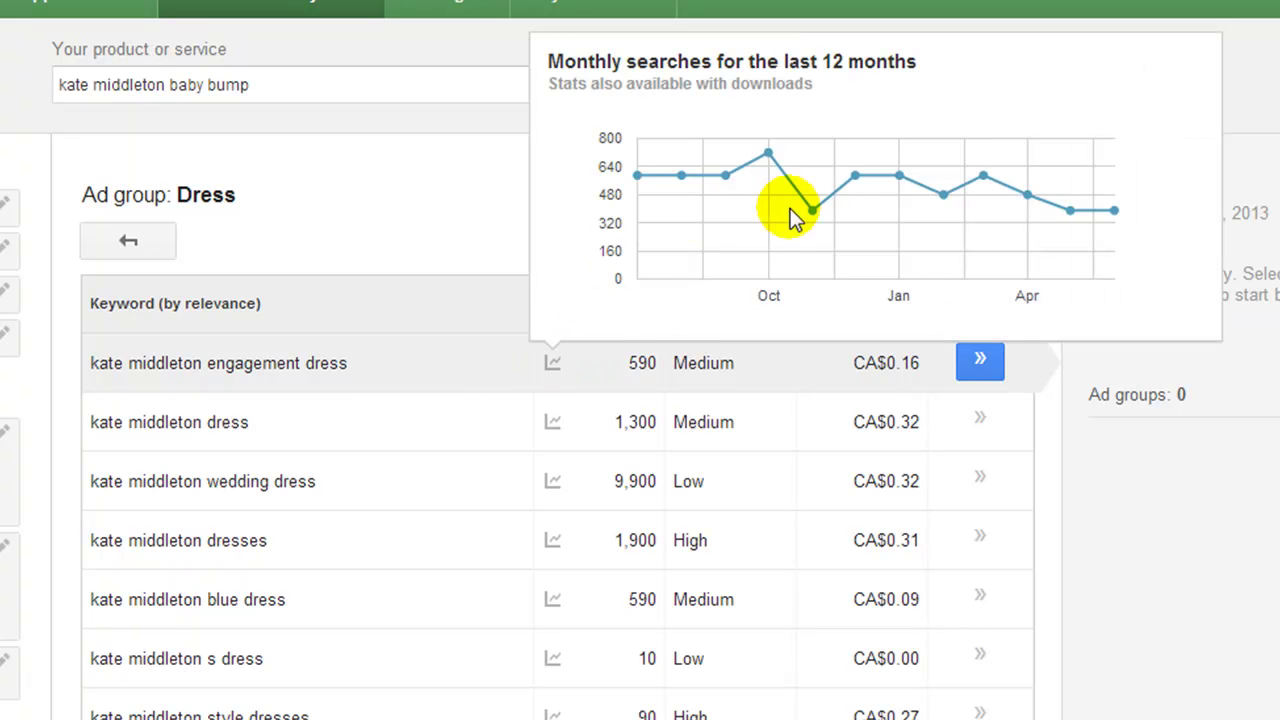